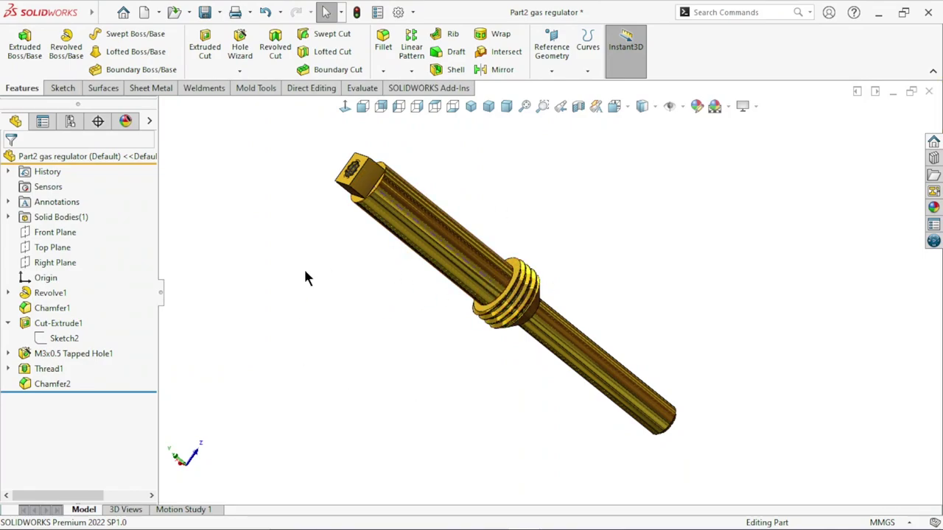
Orbit the finished brass shaft through several angles, ending on the square end.
{"action": "mouse_move", "coordinate": [307, 277]}
{"action": "middle_mouse_down"}
{"action": "mouse_move", "coordinate": [518, 343]}
{"action": "mouse_move", "coordinate": [491, 381]}
{"action": "mouse_move", "coordinate": [510, 414]}
{"action": "mouse_move", "coordinate": [446, 368]}
{"action": "mouse_move", "coordinate": [271, 282]}
{"action": "mouse_move", "coordinate": [330, 317]}
{"action": "mouse_move", "coordinate": [336, 338]}
{"action": "mouse_move", "coordinate": [319, 288]}
{"action": "mouse_move", "coordinate": [343, 316]}
{"action": "mouse_move", "coordinate": [471, 379]}
{"action": "mouse_move", "coordinate": [442, 193]}
{"action": "middle_mouse_up"}
{"action": "mouse_move", "coordinate": [493, 376]}
{"action": "middle_mouse_down"}
{"action": "mouse_move", "coordinate": [604, 360]}
{"action": "mouse_move", "coordinate": [496, 398]}
{"action": "mouse_move", "coordinate": [530, 371]}
{"action": "mouse_move", "coordinate": [511, 381]}
{"action": "mouse_move", "coordinate": [482, 263]}
{"action": "mouse_move", "coordinate": [482, 211]}
{"action": "mouse_move", "coordinate": [516, 361]}
{"action": "mouse_move", "coordinate": [555, 328]}
{"action": "mouse_move", "coordinate": [564, 270]}
{"action": "mouse_move", "coordinate": [565, 342]}
{"action": "middle_mouse_up"}
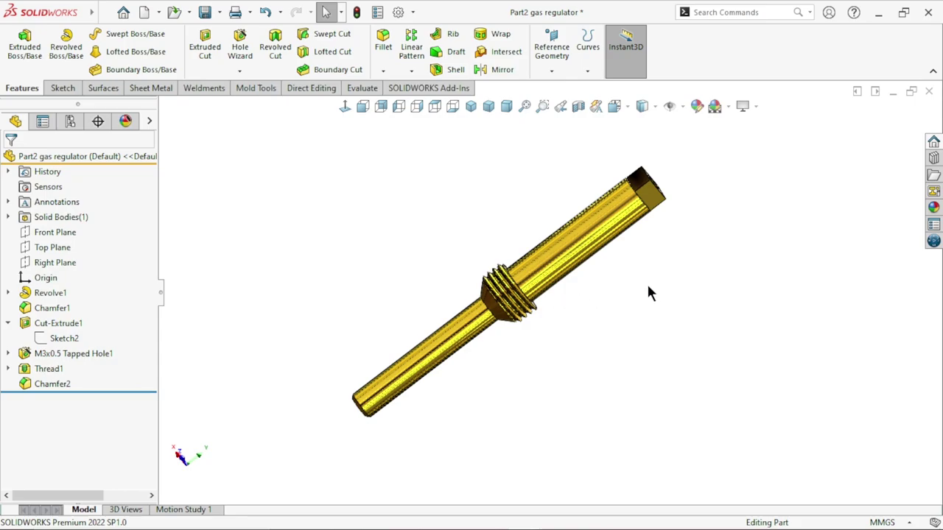
{"action": "mouse_move", "coordinate": [648, 292]}
{"action": "middle_mouse_down"}
{"action": "mouse_move", "coordinate": [627, 358]}
{"action": "mouse_move", "coordinate": [645, 381]}
{"action": "mouse_move", "coordinate": [537, 331]}
{"action": "middle_mouse_up"}
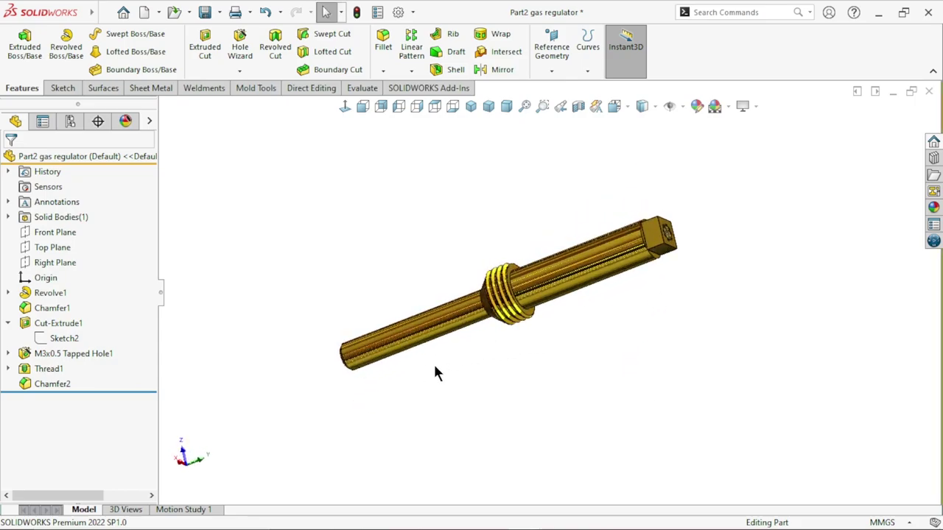
{"action": "mouse_move", "coordinate": [435, 372]}
{"action": "middle_mouse_down"}
{"action": "mouse_move", "coordinate": [440, 349]}
{"action": "mouse_move", "coordinate": [442, 386]}
{"action": "mouse_move", "coordinate": [550, 374]}
{"action": "mouse_move", "coordinate": [589, 326]}
{"action": "mouse_move", "coordinate": [364, 387]}
{"action": "mouse_move", "coordinate": [404, 343]}
{"action": "mouse_move", "coordinate": [452, 462]}
{"action": "mouse_move", "coordinate": [427, 389]}
{"action": "middle_mouse_up"}
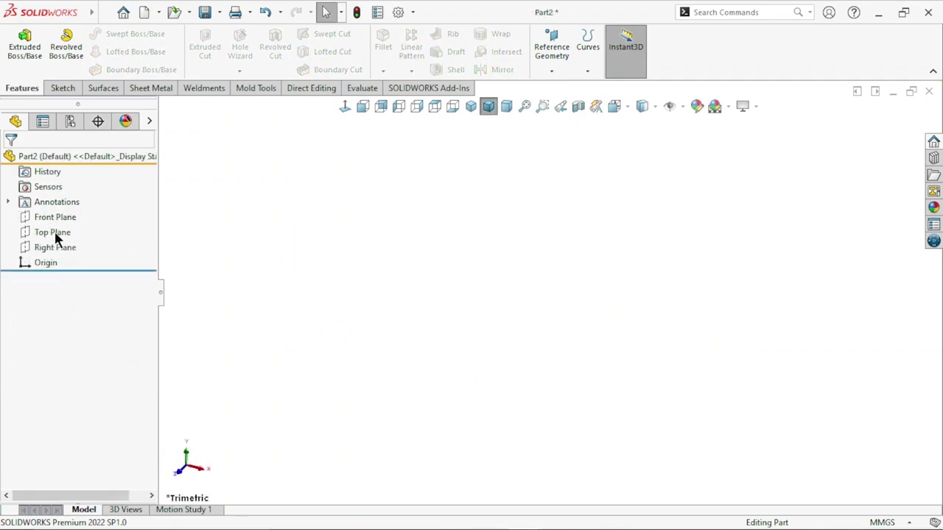
Start a Front Plane sketch with a vertical centerline through the origin.
{"action": "left_click", "coordinate": [44, 218]}
{"action": "left_click", "coordinate": [97, 197]}
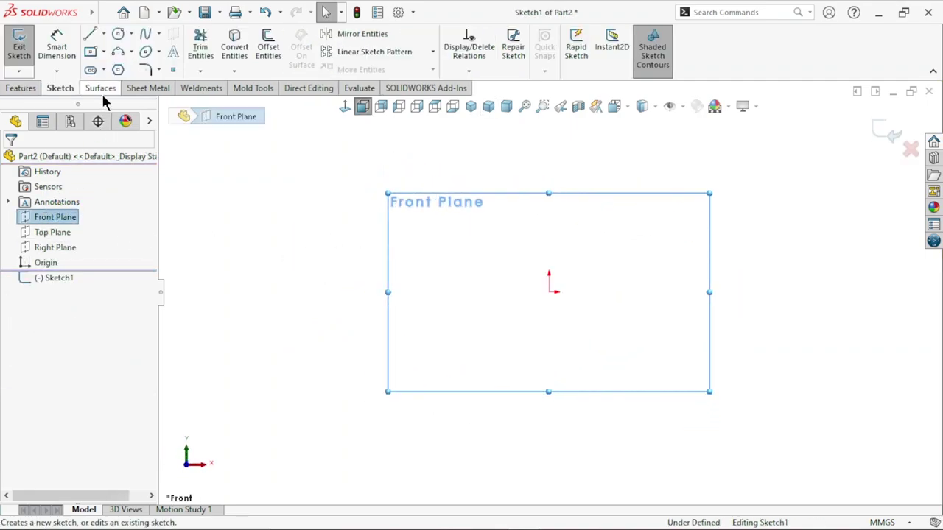
{"action": "left_click", "coordinate": [104, 34]}
{"action": "left_click", "coordinate": [126, 65]}
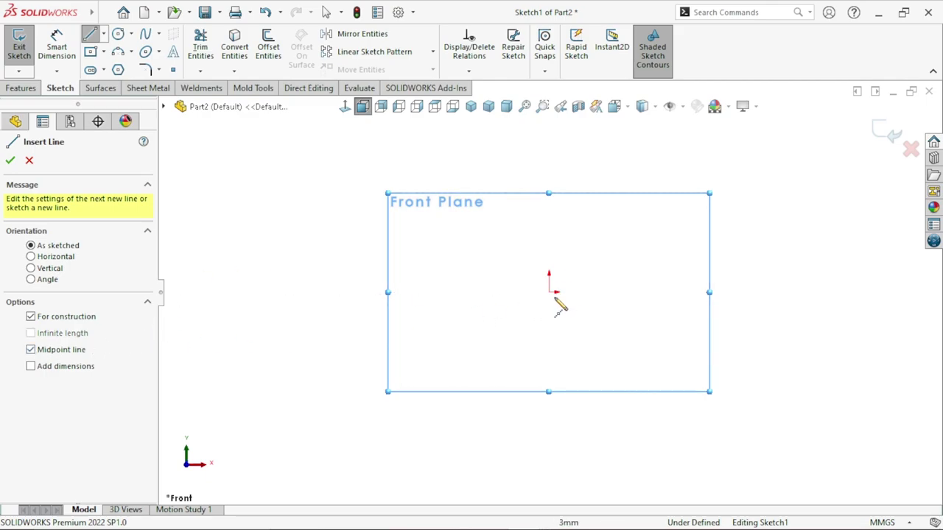
{"action": "left_click", "coordinate": [550, 293]}
{"action": "left_click", "coordinate": [549, 159]}
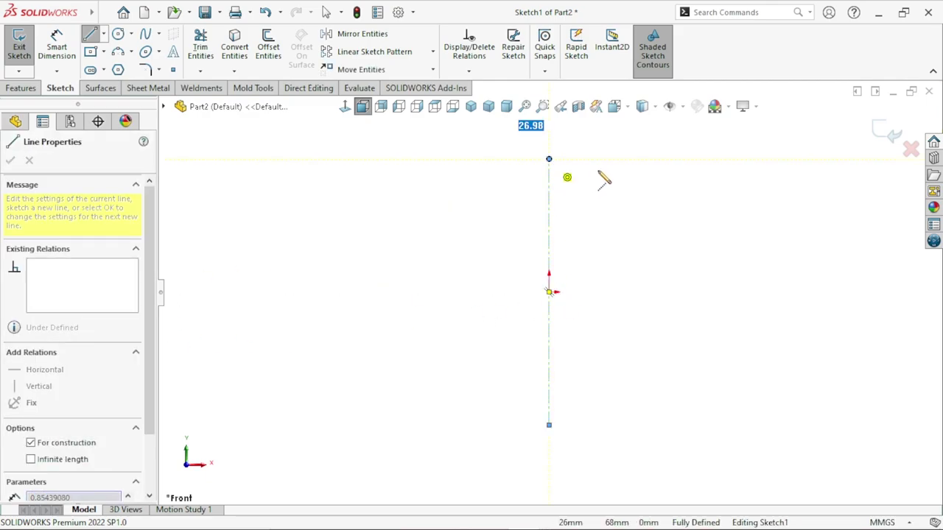
{"action": "right_click", "coordinate": [600, 182]}
{"action": "left_click", "coordinate": [625, 181]}
Dimension the centerline to 58 long.
{"action": "left_click", "coordinate": [53, 46]}
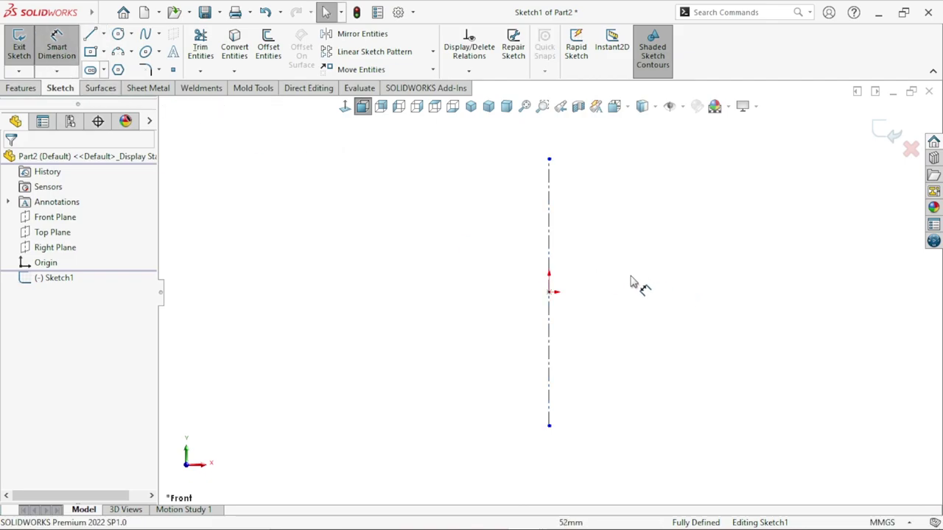
{"action": "left_click", "coordinate": [550, 259]}
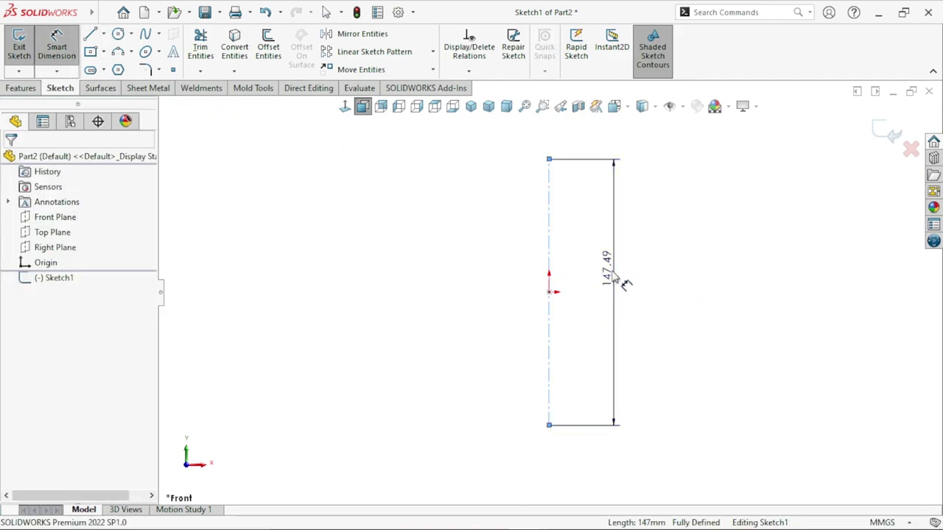
{"action": "left_click", "coordinate": [615, 276]}
{"action": "left_click", "coordinate": [615, 275]}
{"action": "type", "text": "58"}
{"action": "key", "text": "Return"}
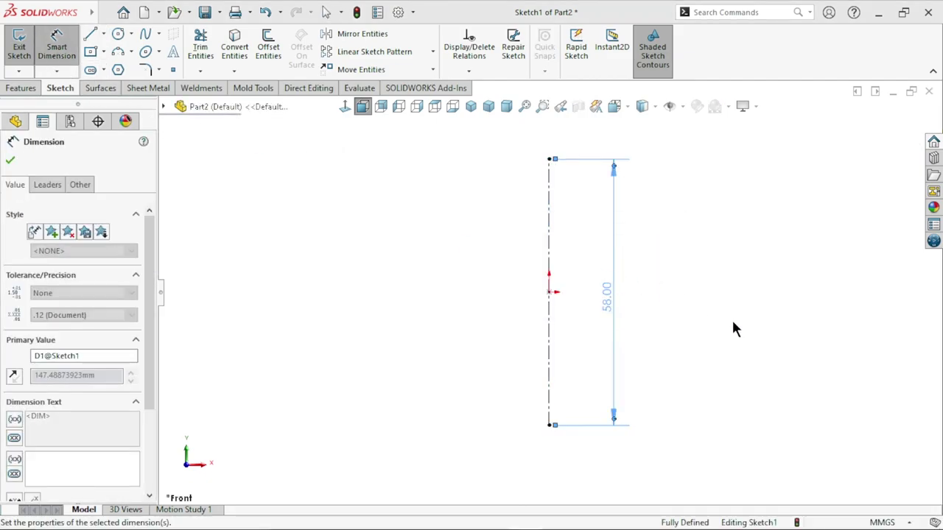
Draw the stepped shaft outline beside the centerline, from its top down to the axis at the bottom.
{"action": "left_click", "coordinate": [90, 34]}
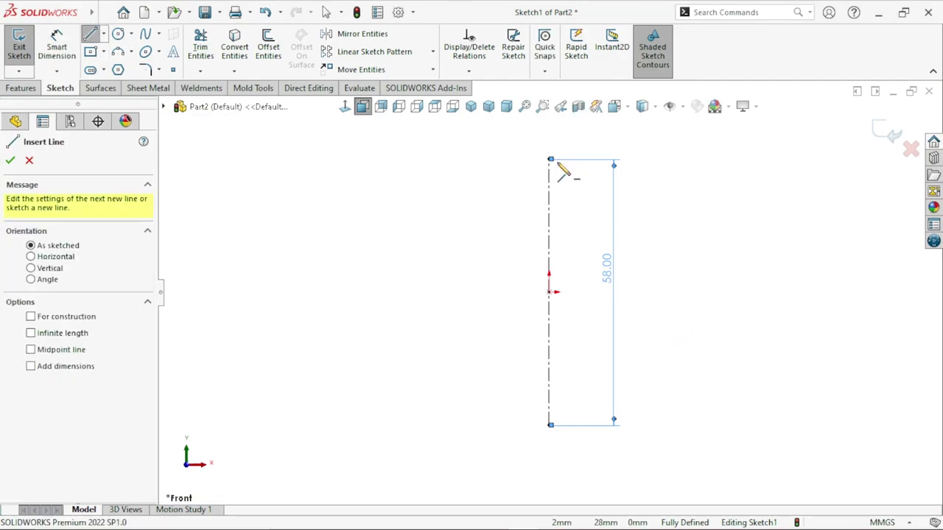
{"action": "left_click", "coordinate": [548, 159]}
{"action": "left_click", "coordinate": [516, 159]}
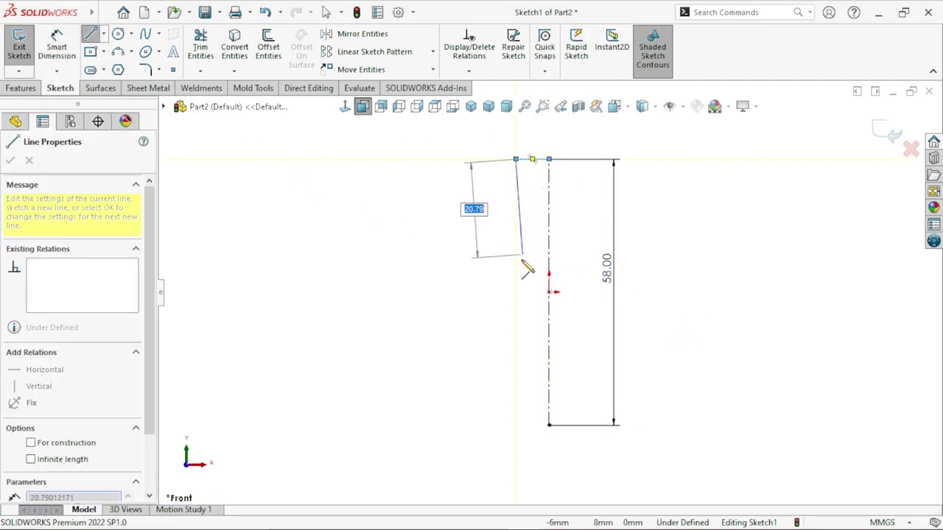
{"action": "left_click", "coordinate": [515, 268]}
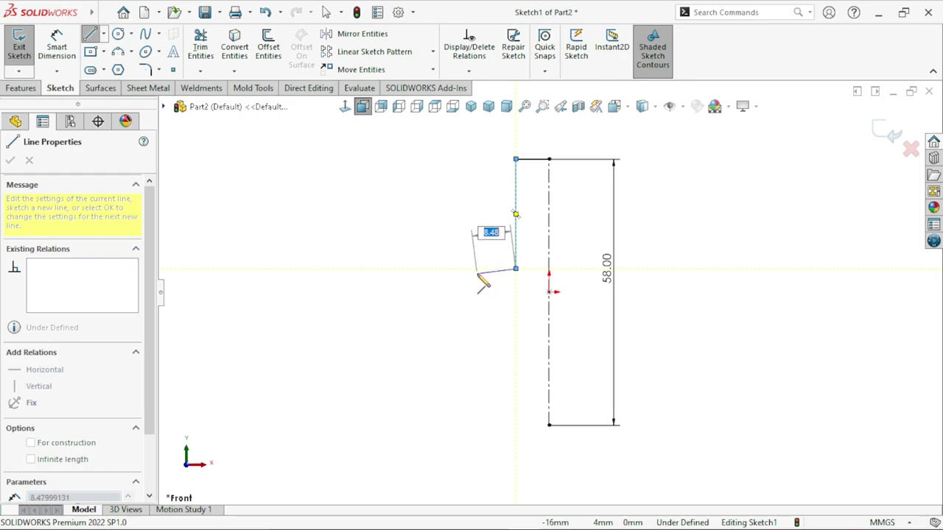
{"action": "left_click", "coordinate": [478, 268]}
{"action": "left_click", "coordinate": [479, 329]}
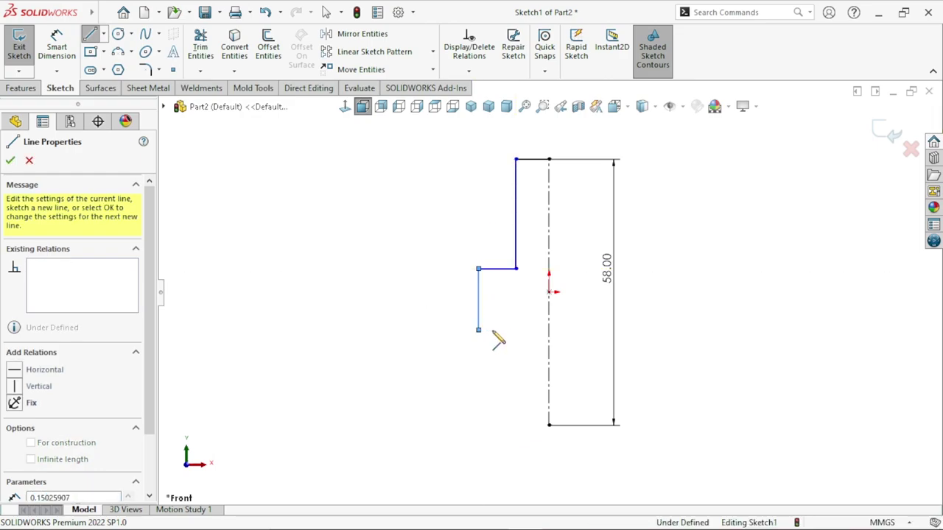
{"action": "left_click", "coordinate": [522, 330]}
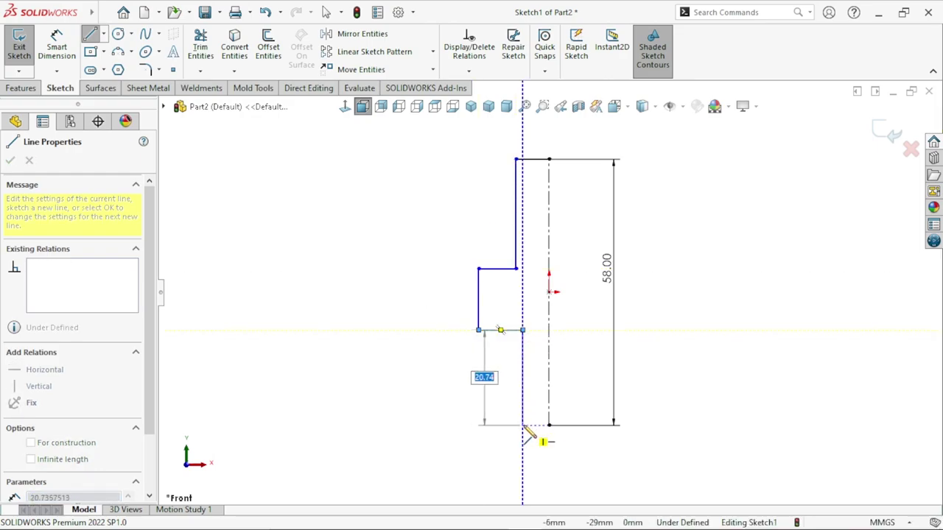
{"action": "left_click", "coordinate": [549, 425]}
{"action": "right_click", "coordinate": [637, 303]}
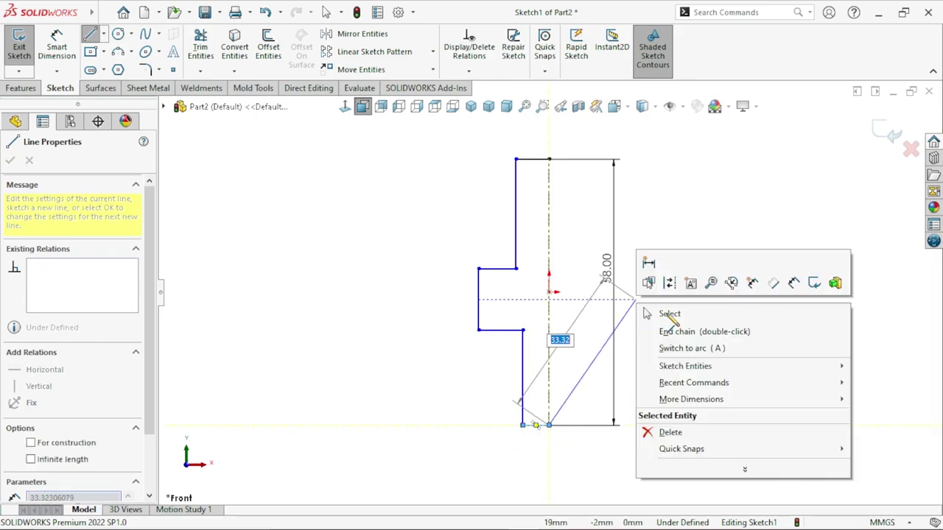
{"action": "left_click", "coordinate": [645, 312]}
{"action": "left_click", "coordinate": [48, 39]}
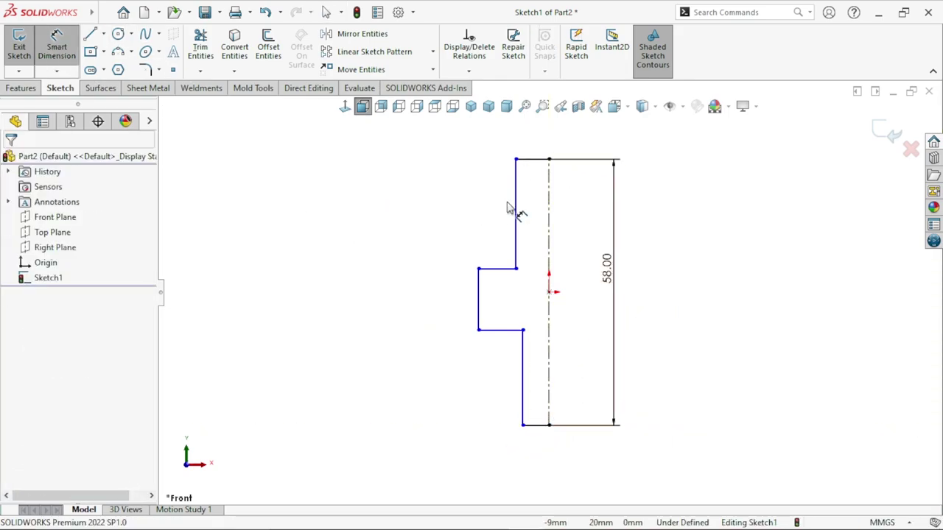
Try a length dimension on the upper vertical edge, then delete it.
{"action": "left_click", "coordinate": [516, 217]}
{"action": "left_click", "coordinate": [425, 212]}
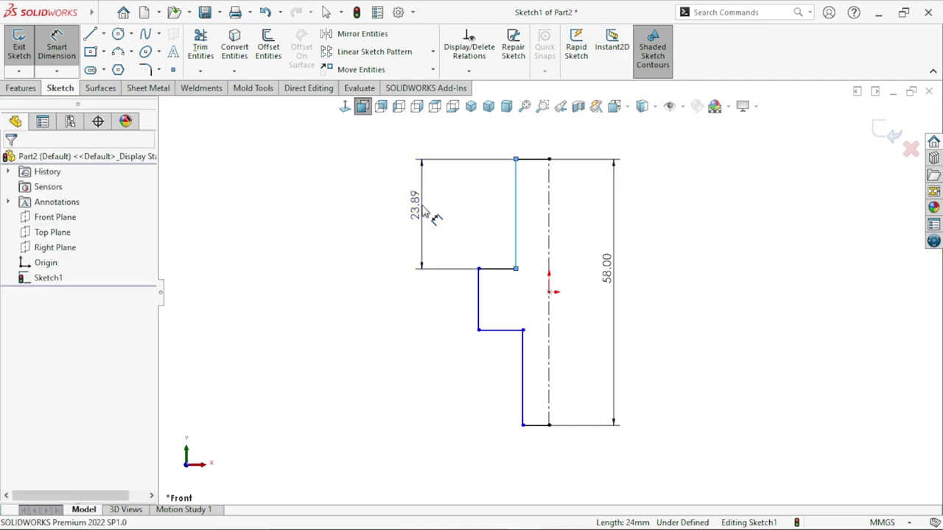
{"action": "type", "text": "26"}
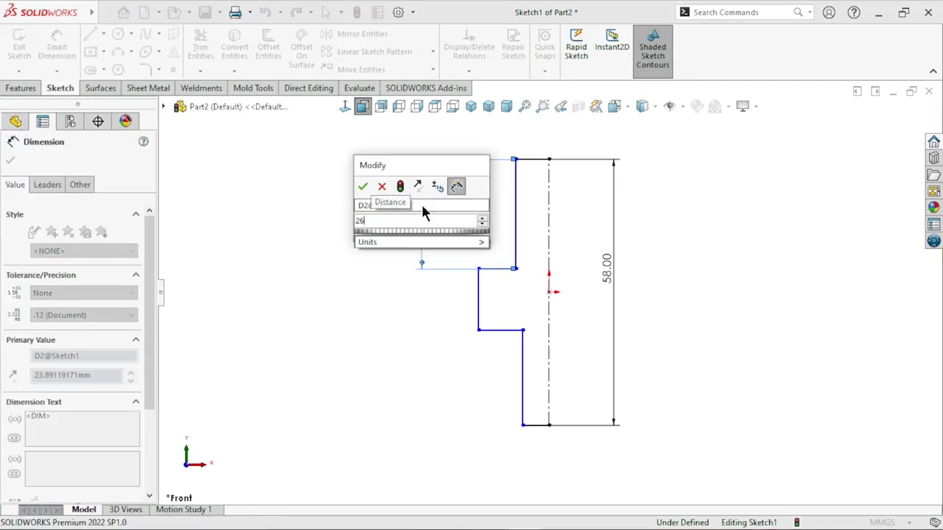
{"action": "left_click", "coordinate": [382, 186]}
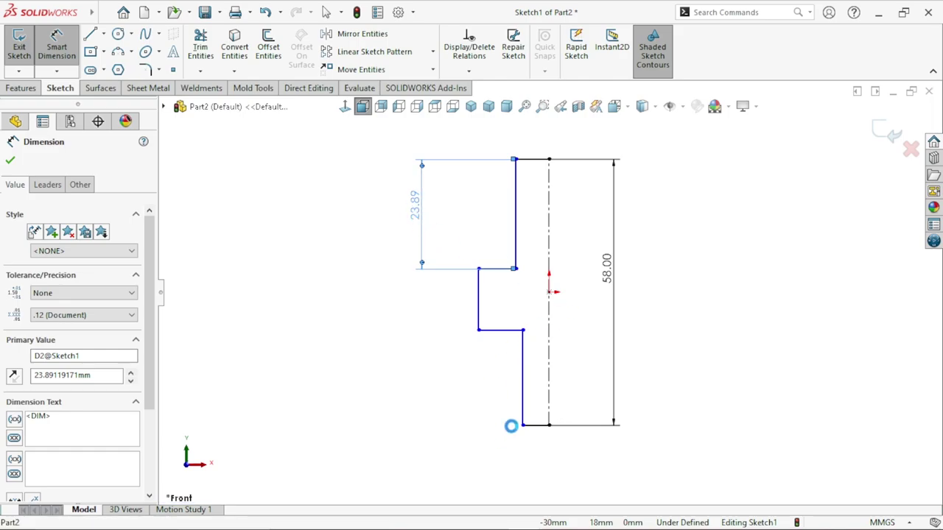
{"action": "key", "text": "Delete"}
Dimension the lower vertical edge to 25.5.
{"action": "left_click", "coordinate": [524, 393]}
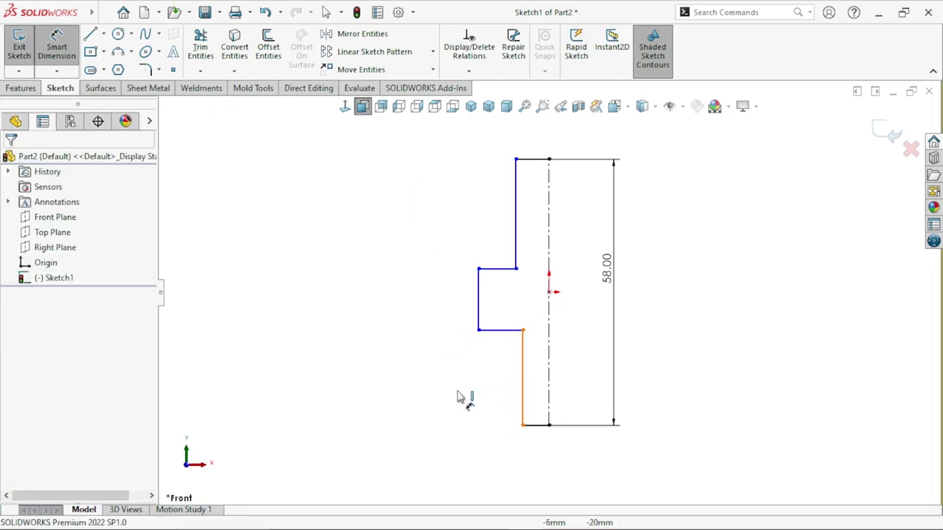
{"action": "left_click", "coordinate": [463, 394]}
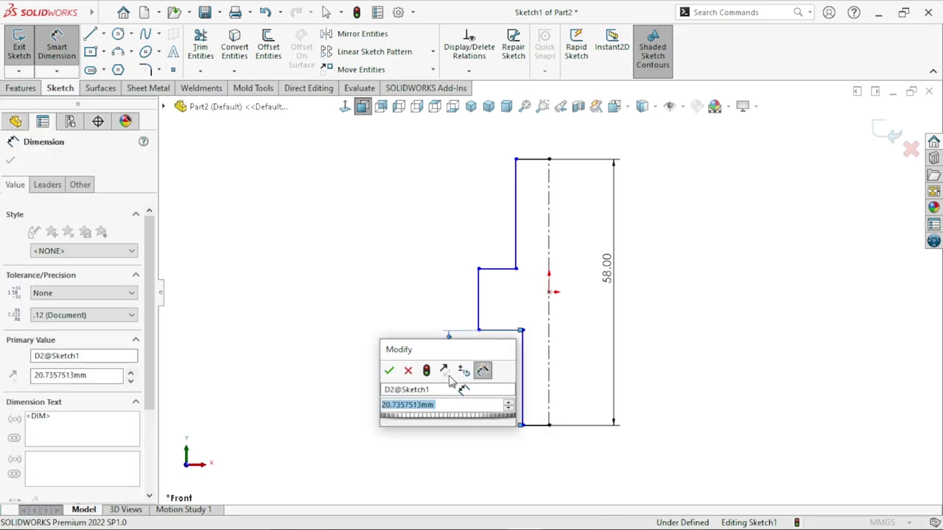
{"action": "type", "text": "25.5"}
{"action": "key", "text": "Return"}
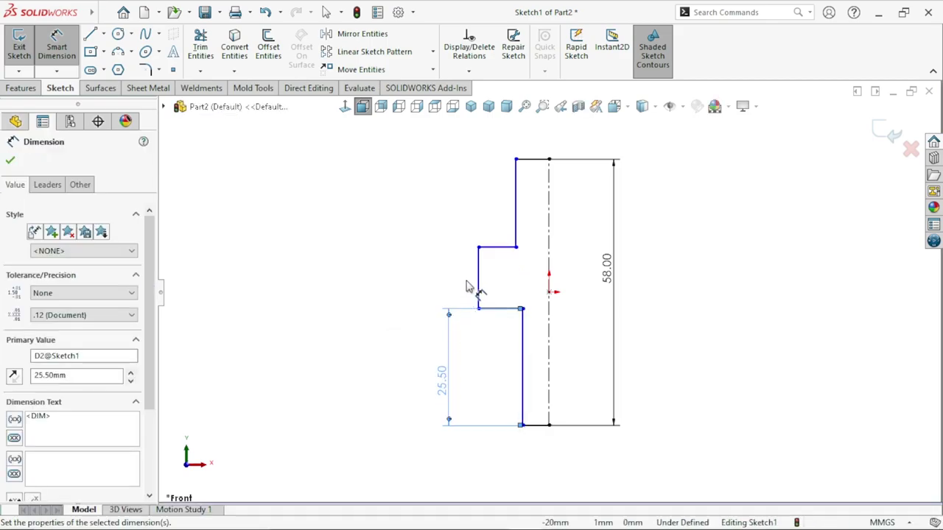
Dimension the collar's outer edge to a 6 mm step height.
{"action": "left_click", "coordinate": [478, 284]}
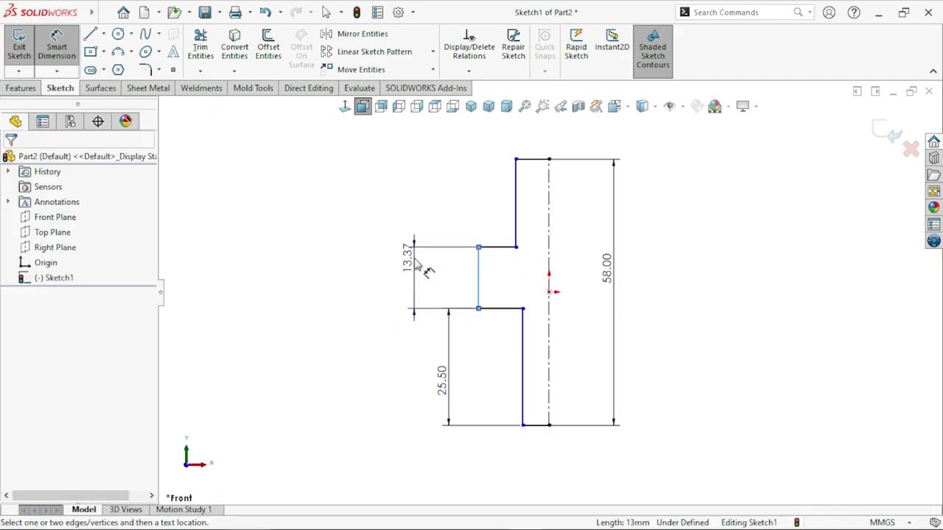
{"action": "left_click", "coordinate": [424, 270]}
{"action": "type", "text": "6"}
{"action": "key", "text": "Return"}
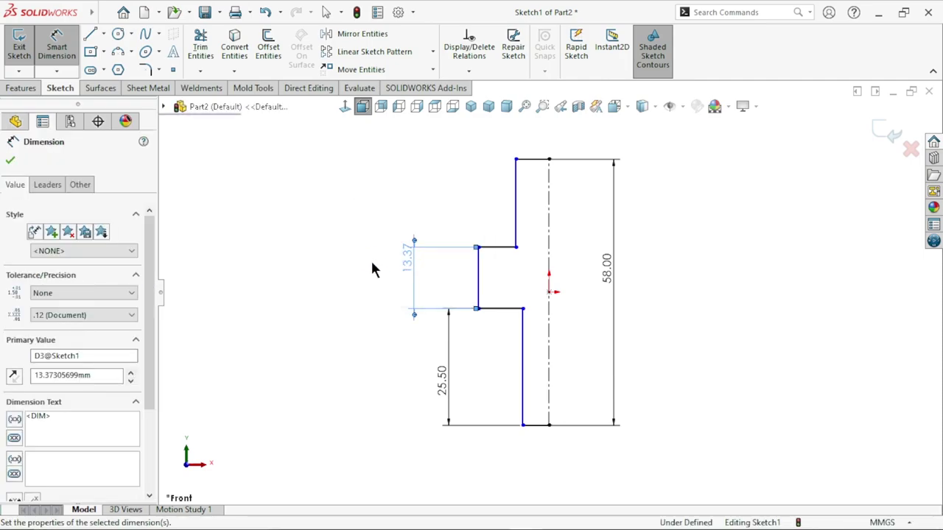
{"action": "left_click", "coordinate": [717, 321]}
{"action": "scroll", "coordinate": [631, 331], "scroll_direction": "up", "scroll_amount": 3}
{"action": "scroll", "coordinate": [631, 331], "scroll_direction": "down", "scroll_amount": 2}
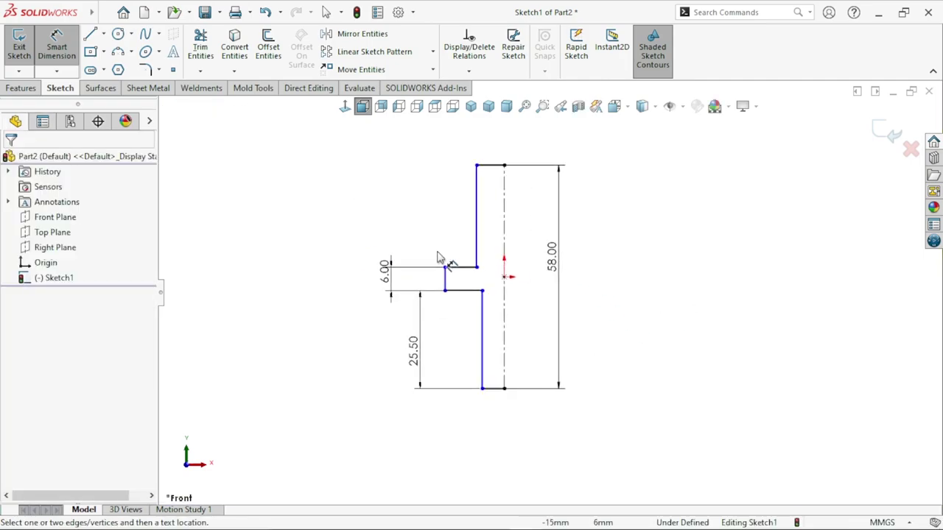
{"action": "left_click", "coordinate": [550, 250]}
Dimension the section diameters to the centerline: 6.5 top, 9.5 collar, 4.5 bottom.
{"action": "left_click", "coordinate": [463, 188]}
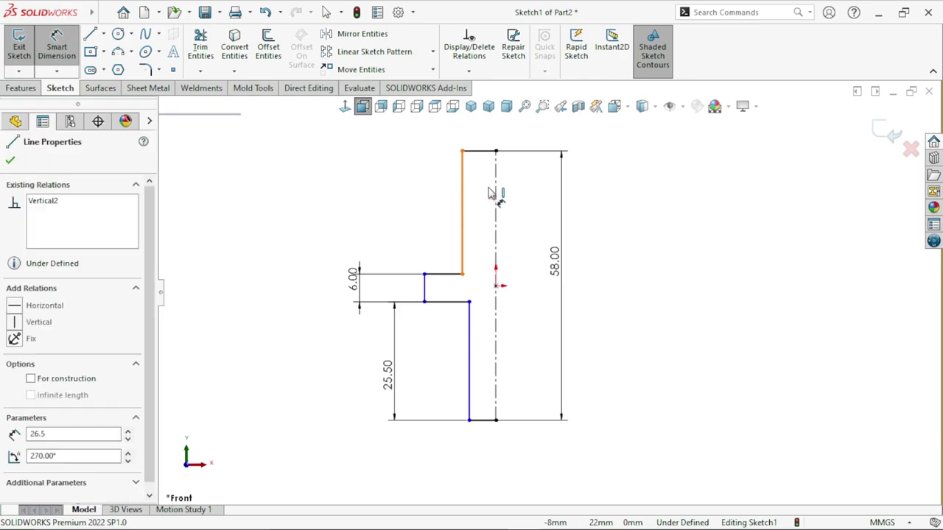
{"action": "left_click", "coordinate": [495, 197]}
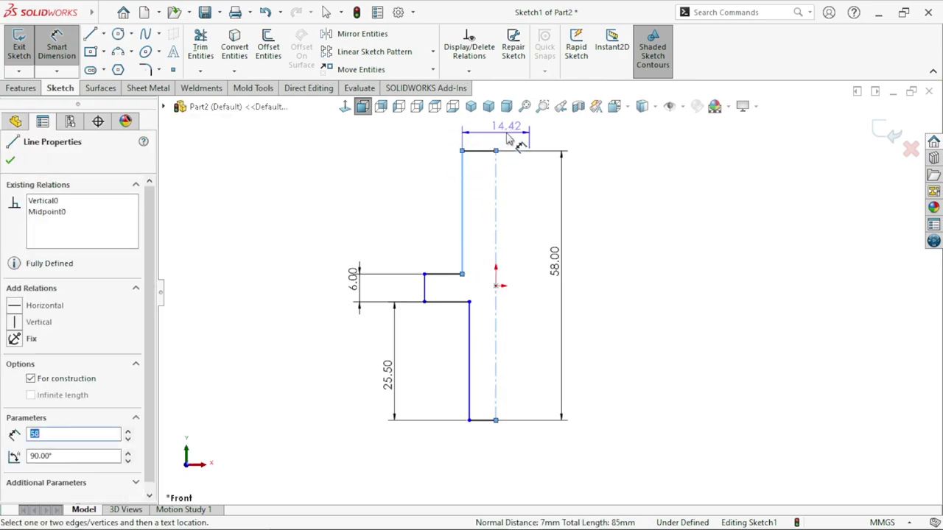
{"action": "left_click", "coordinate": [506, 140]}
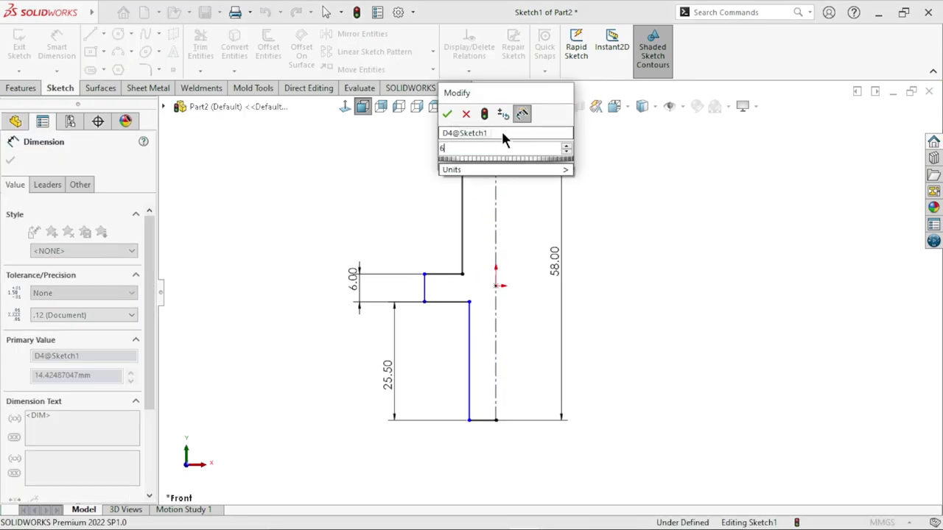
{"action": "type", "text": "6.5"}
{"action": "left_click", "coordinate": [447, 113]}
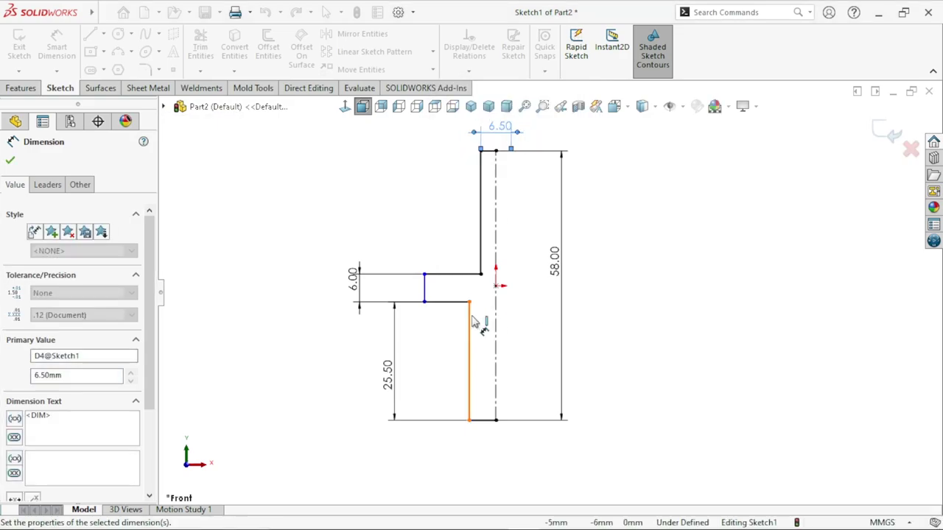
{"action": "left_click", "coordinate": [425, 290]}
{"action": "left_click", "coordinate": [495, 247]}
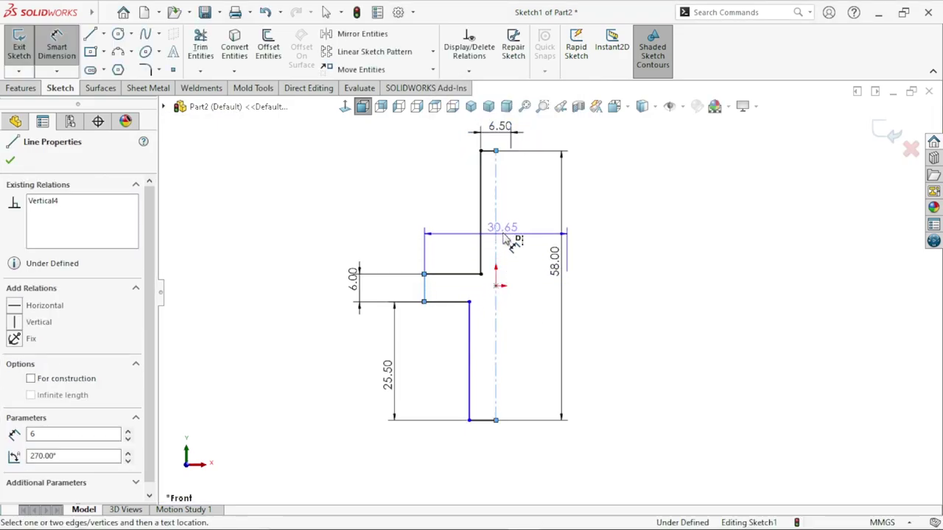
{"action": "left_click", "coordinate": [514, 229]}
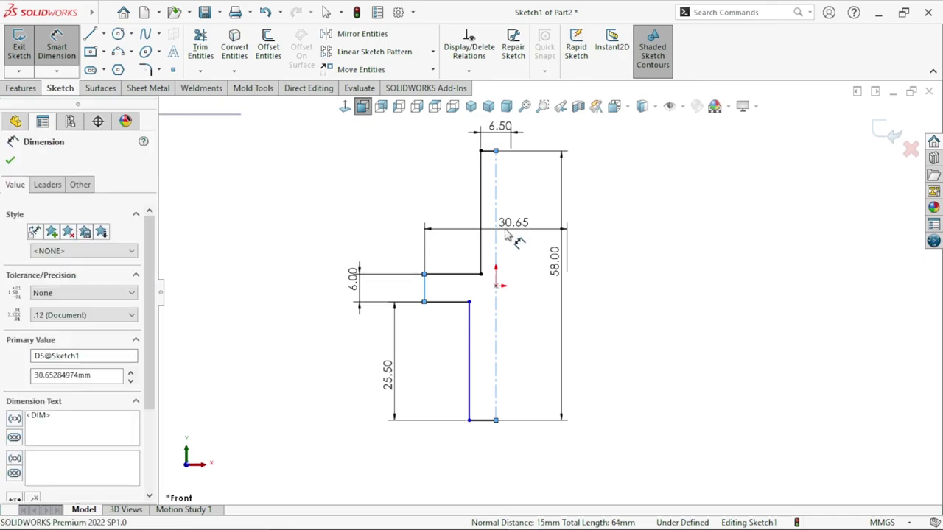
{"action": "type", "text": "9.5"}
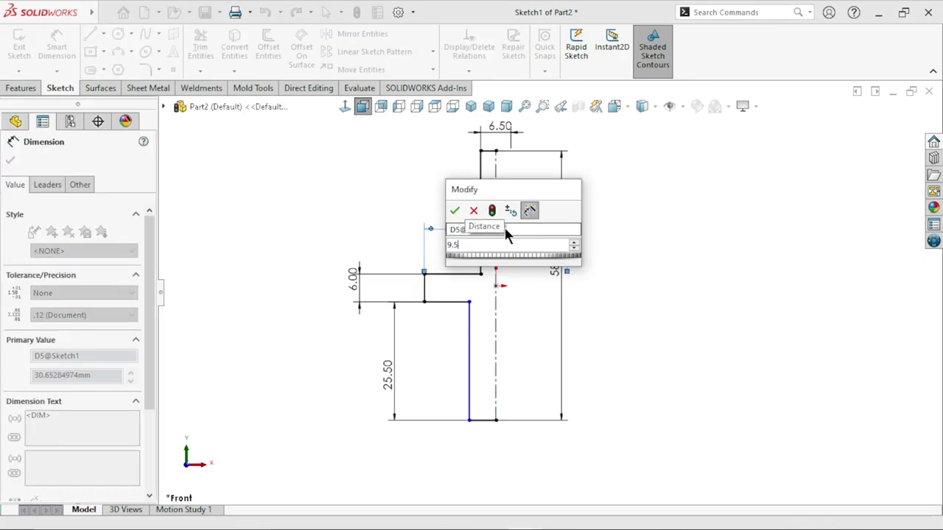
{"action": "key", "text": "Return"}
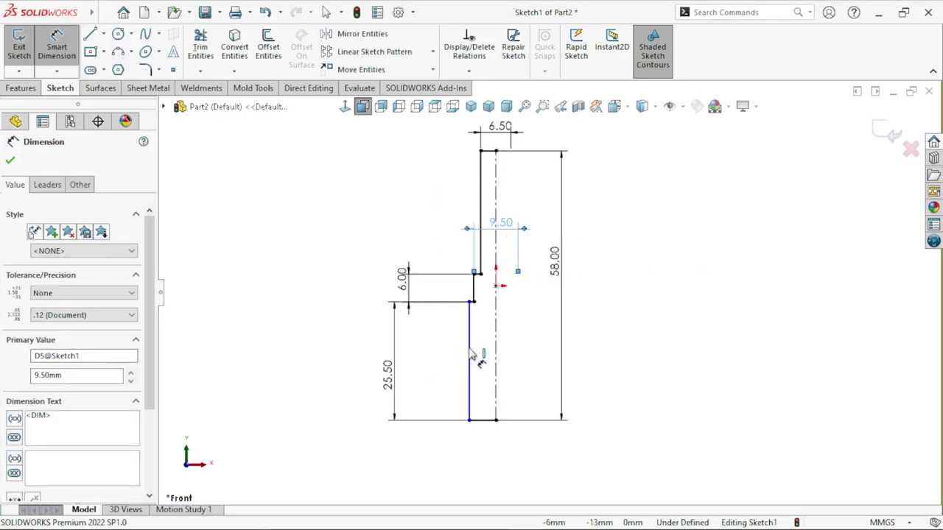
{"action": "left_click", "coordinate": [469, 353]}
{"action": "left_click", "coordinate": [496, 358]}
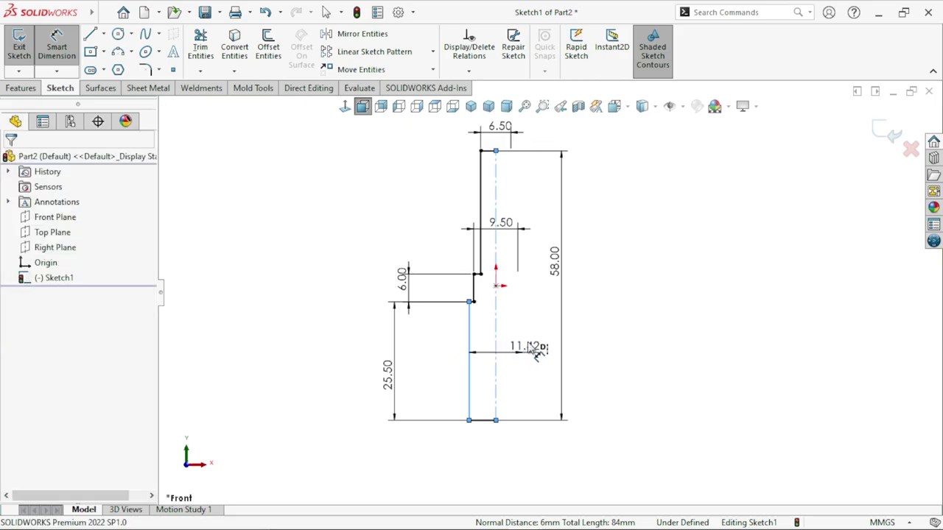
{"action": "left_click", "coordinate": [529, 352]}
{"action": "type", "text": "4.5"}
{"action": "left_click", "coordinate": [466, 333]}
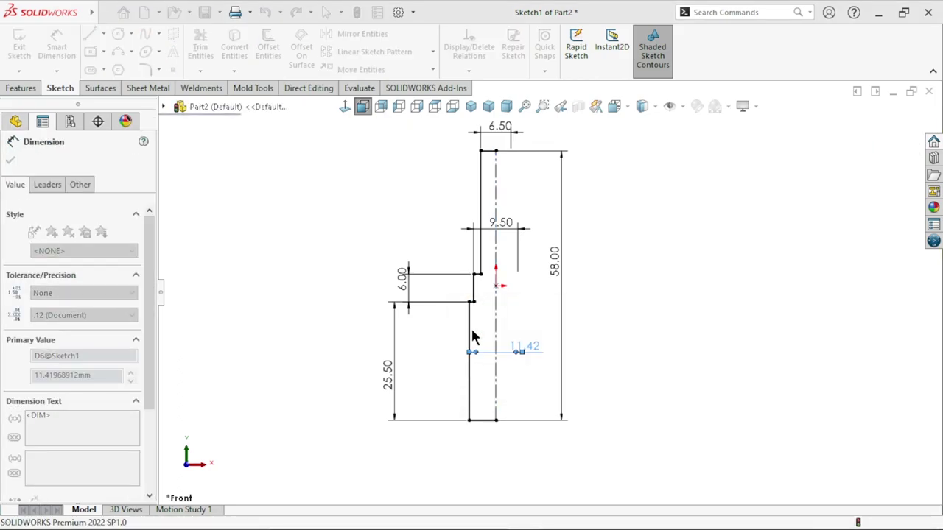
Add a driven 26.50 length dimension for the top section.
{"action": "left_click", "coordinate": [733, 364]}
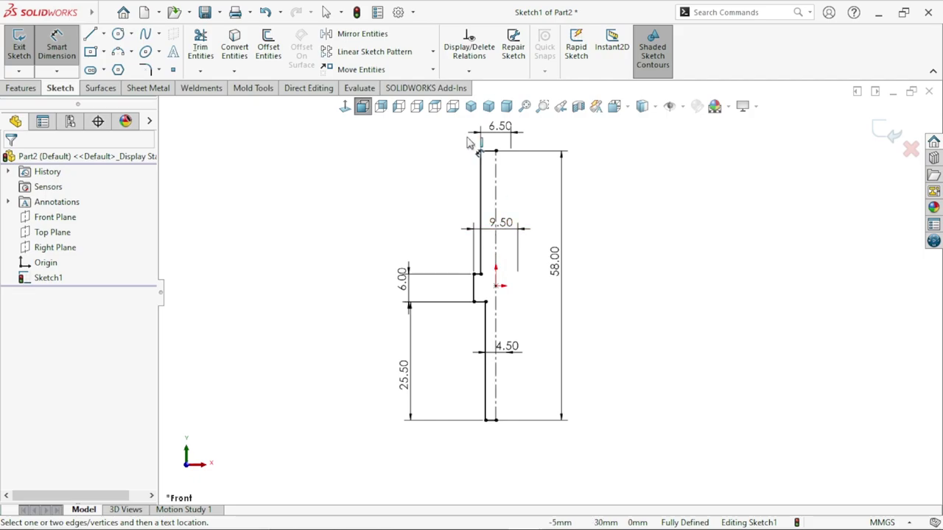
{"action": "left_click", "coordinate": [483, 214]}
{"action": "left_click", "coordinate": [432, 205]}
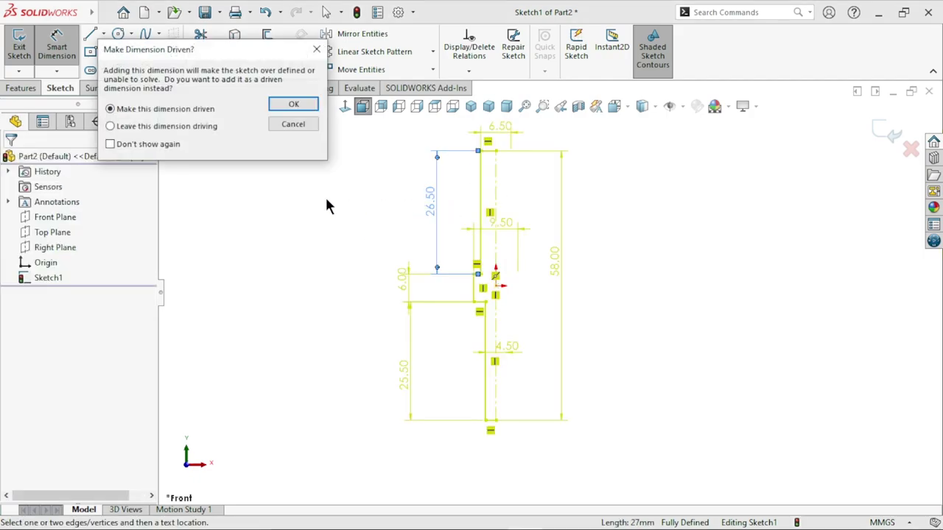
{"action": "left_click", "coordinate": [276, 108]}
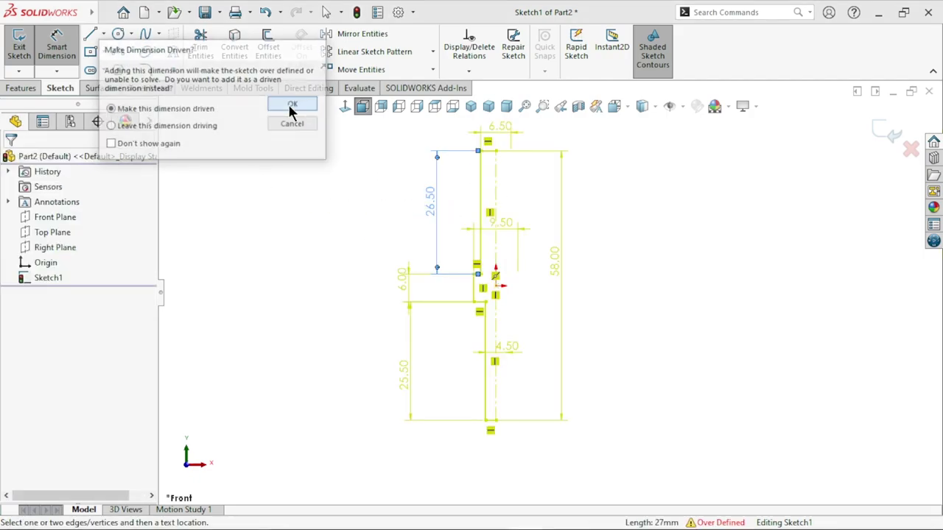
{"action": "left_click", "coordinate": [22, 88]}
Revolve the auto-closed profile 360° into a solid shaft and orbit to view it.
{"action": "left_click", "coordinate": [82, 72]}
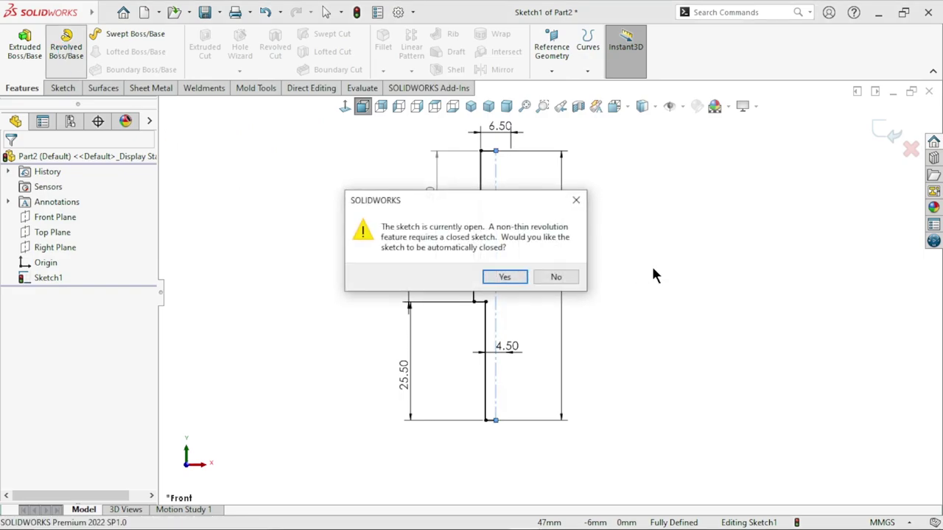
{"action": "left_click", "coordinate": [501, 278]}
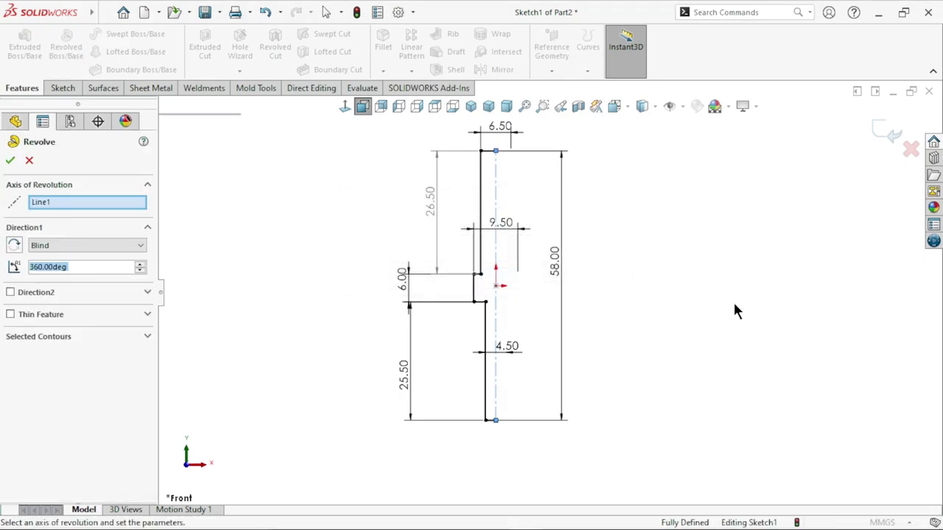
{"action": "left_click", "coordinate": [15, 160]}
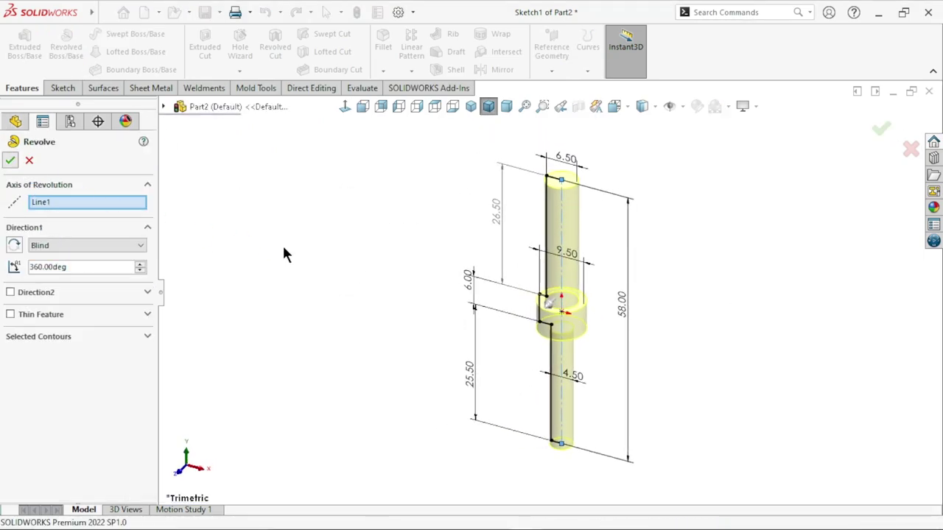
{"action": "scroll", "coordinate": [662, 321], "scroll_direction": "down", "scroll_amount": 2}
{"action": "middle_click_drag", "start_coordinate": [663, 321], "coordinate": [656, 336]}
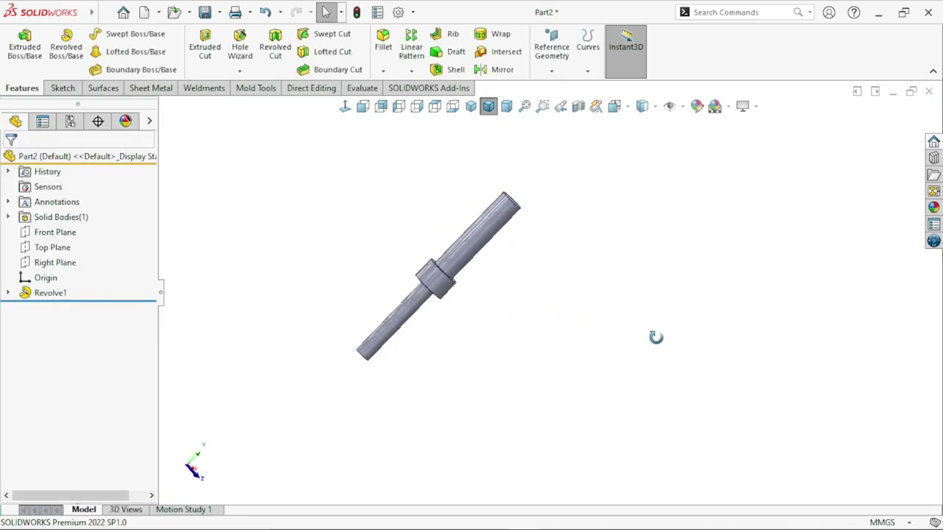
{"action": "left_click", "coordinate": [383, 69]}
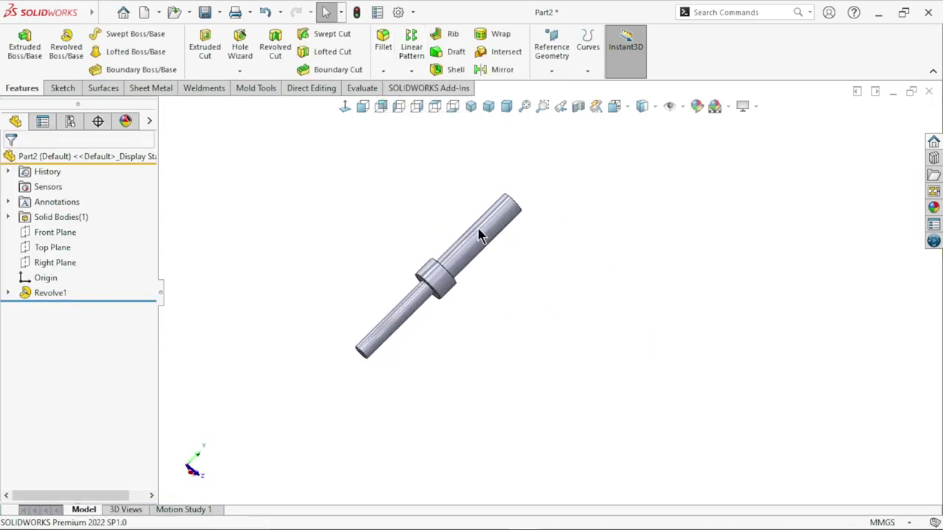
Add a 2.5 mm × 45° chamfer on the collar's edge, then turn toward the shaft end.
{"action": "left_click", "coordinate": [74, 439]}
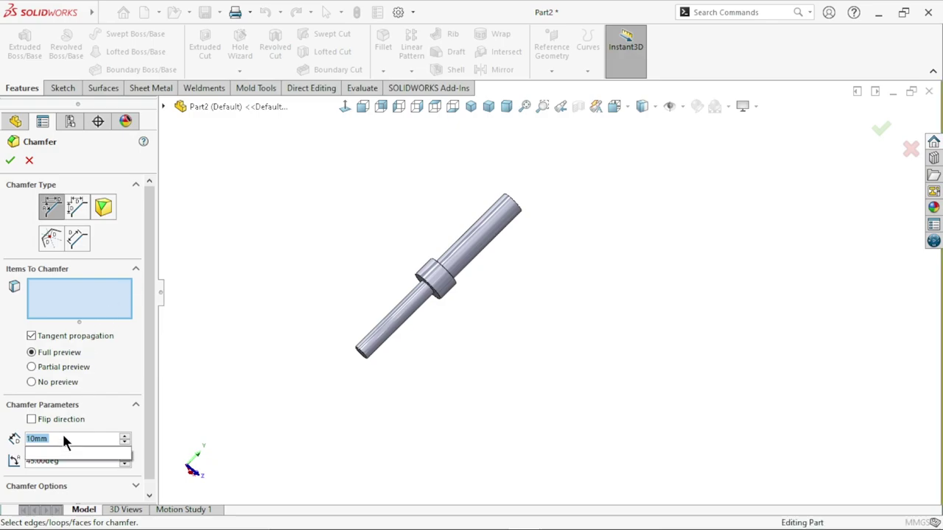
{"action": "type", "text": "2.5"}
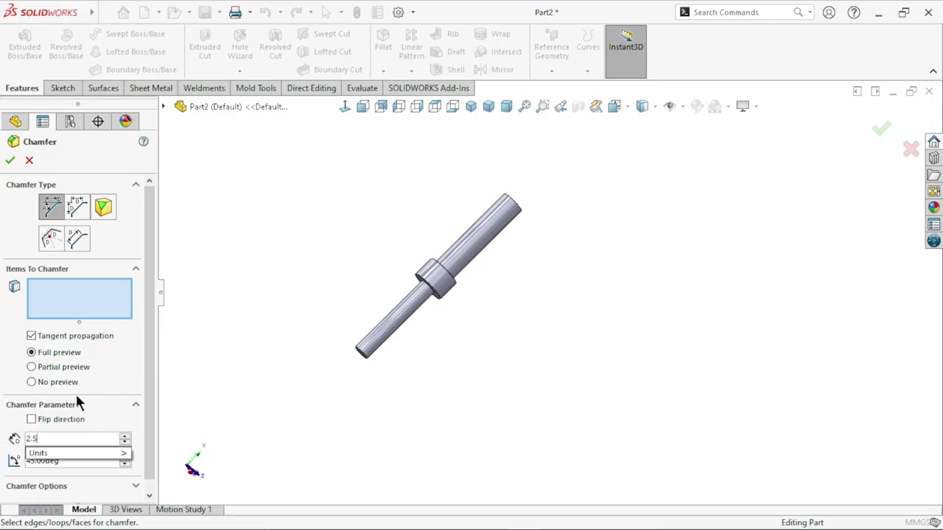
{"action": "key", "text": "Return"}
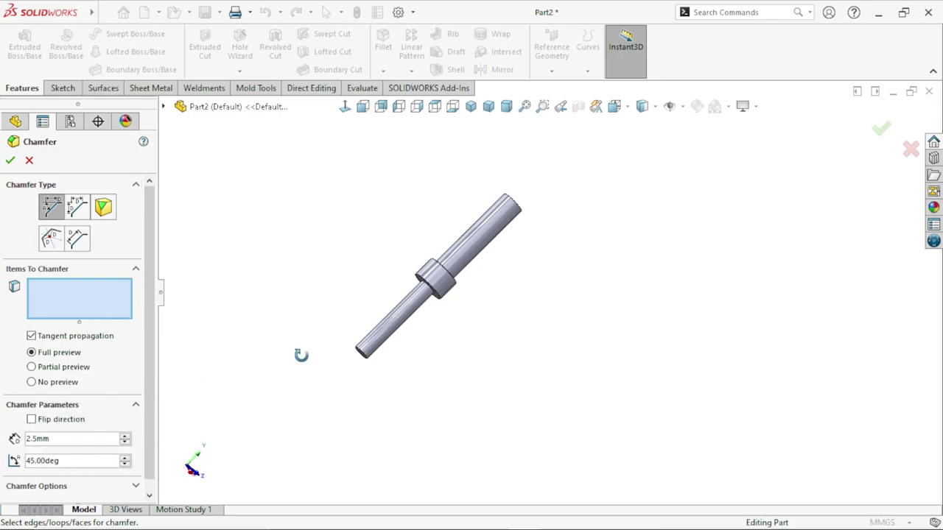
{"action": "scroll", "coordinate": [420, 306], "scroll_direction": "down", "scroll_amount": 3}
{"action": "left_click", "coordinate": [411, 274]}
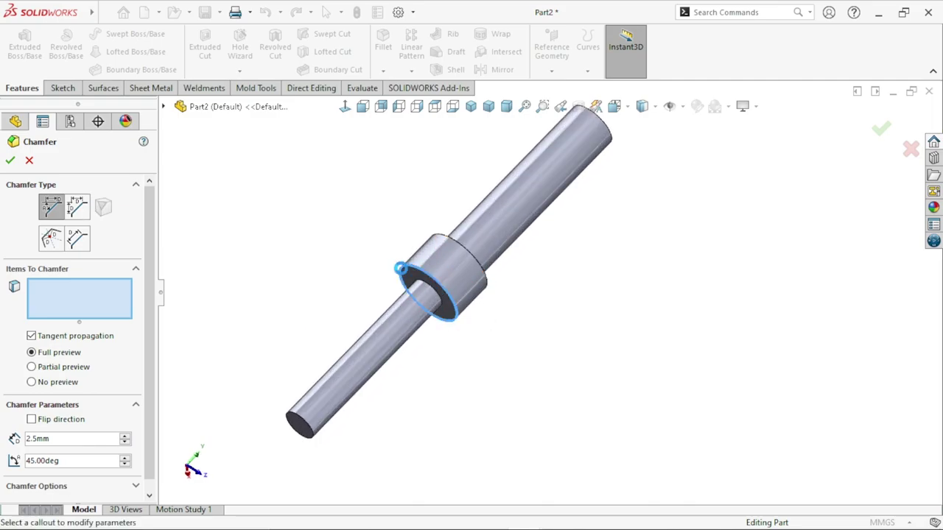
{"action": "left_click", "coordinate": [10, 161]}
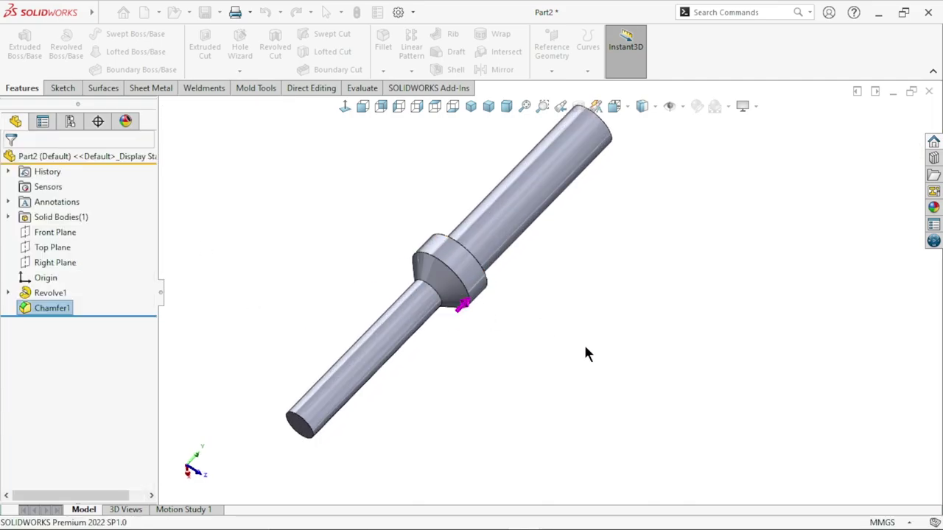
{"action": "scroll", "coordinate": [583, 343], "scroll_direction": "up", "scroll_amount": 3}
{"action": "middle_click_drag", "start_coordinate": [609, 260], "coordinate": [546, 336]}
{"action": "scroll", "coordinate": [609, 243], "scroll_direction": "down", "scroll_amount": 3}
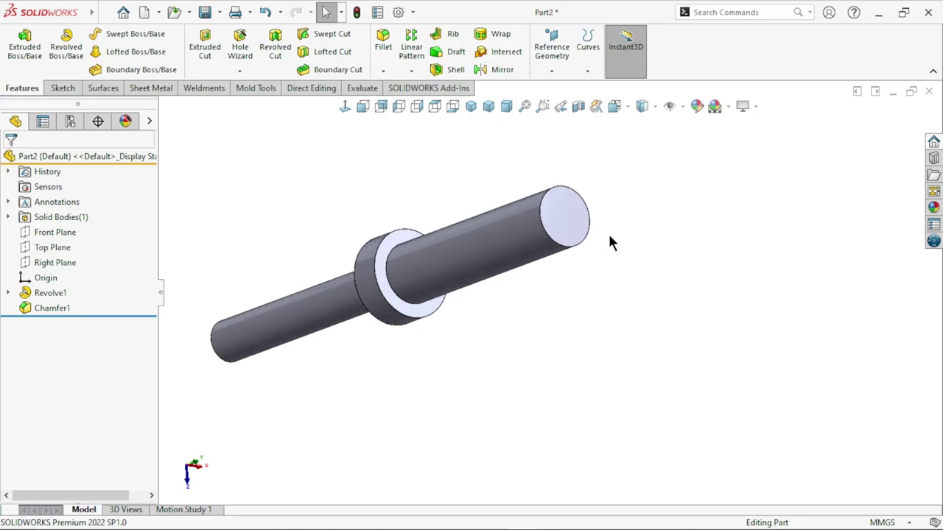
Sketch a center rectangle on the shaft's end face, centred on the axis.
{"action": "left_click", "coordinate": [559, 214]}
{"action": "left_click", "coordinate": [612, 162]}
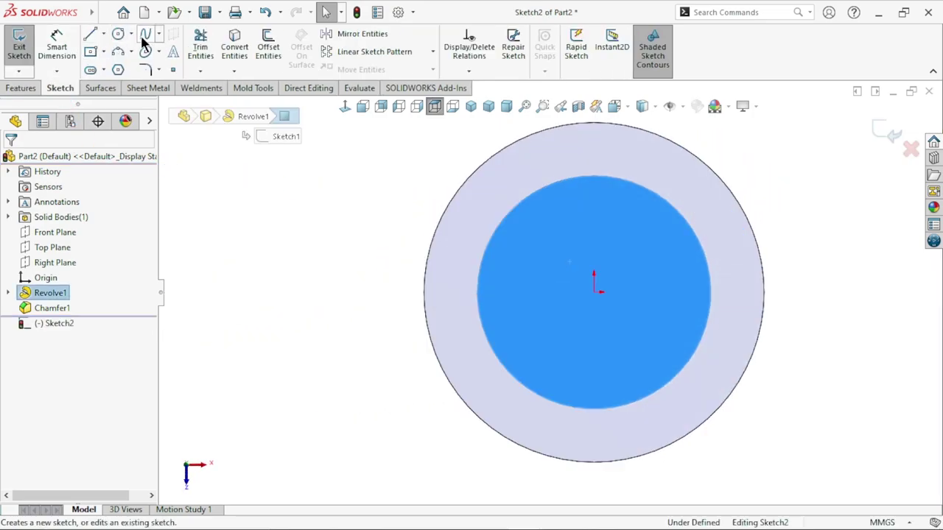
{"action": "left_click", "coordinate": [594, 292]}
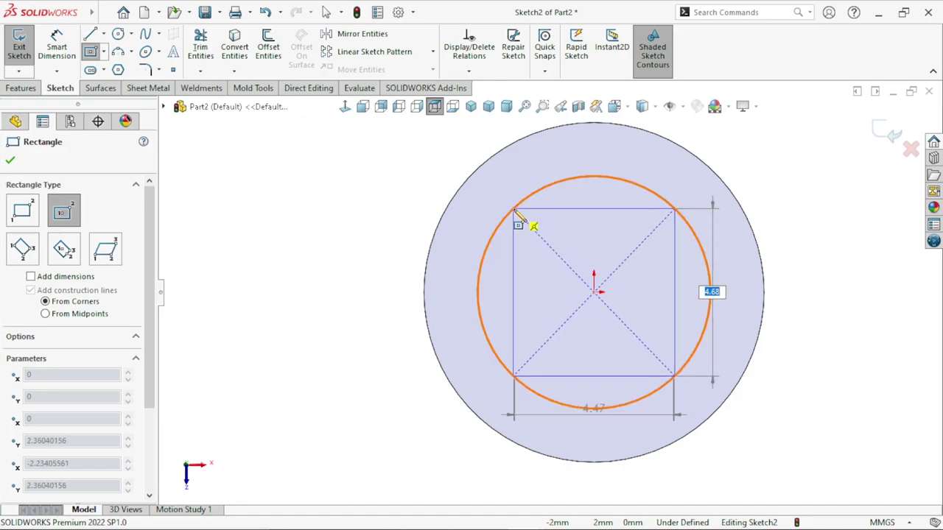
{"action": "left_click", "coordinate": [513, 209]}
{"action": "right_click", "coordinate": [209, 196]}
{"action": "left_click", "coordinate": [279, 198]}
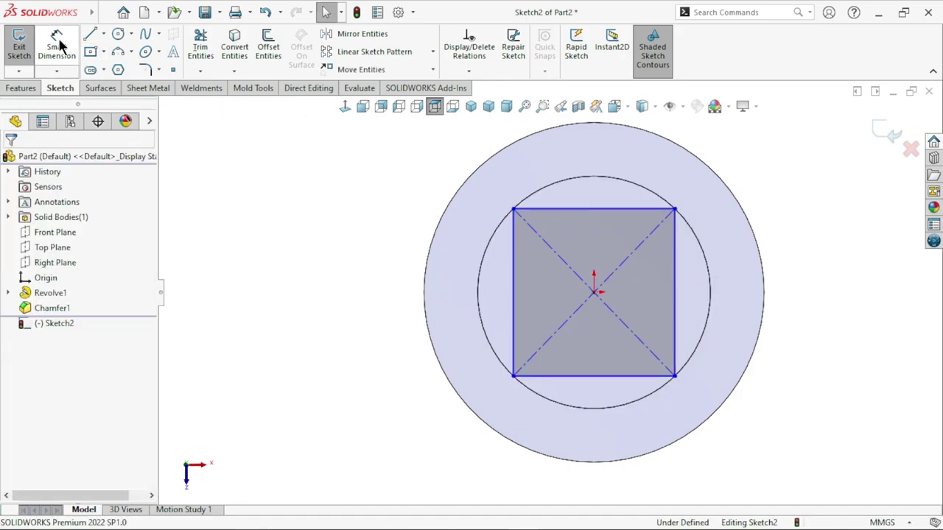
Dimension the square's top side to 4.6 mm.
{"action": "left_click", "coordinate": [58, 44]}
{"action": "left_click", "coordinate": [589, 210]}
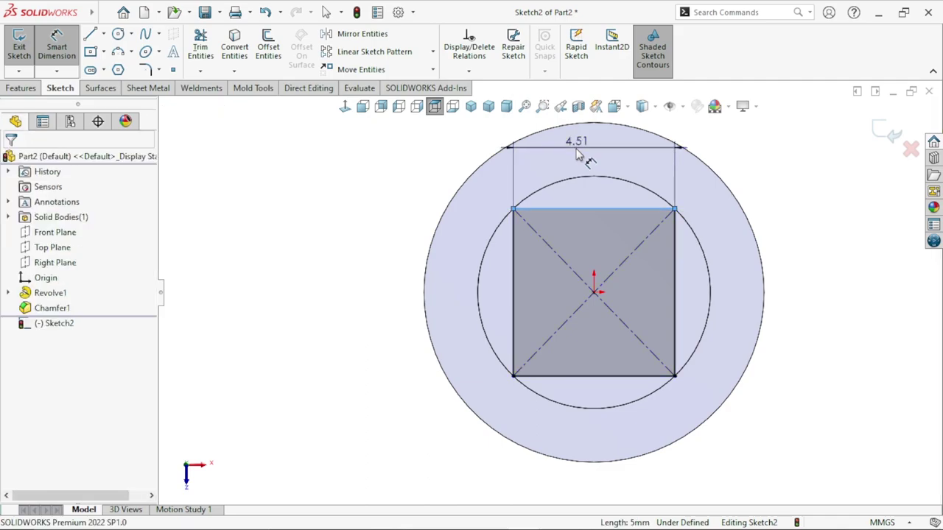
{"action": "left_click", "coordinate": [573, 153]}
{"action": "type", "text": "4.6"}
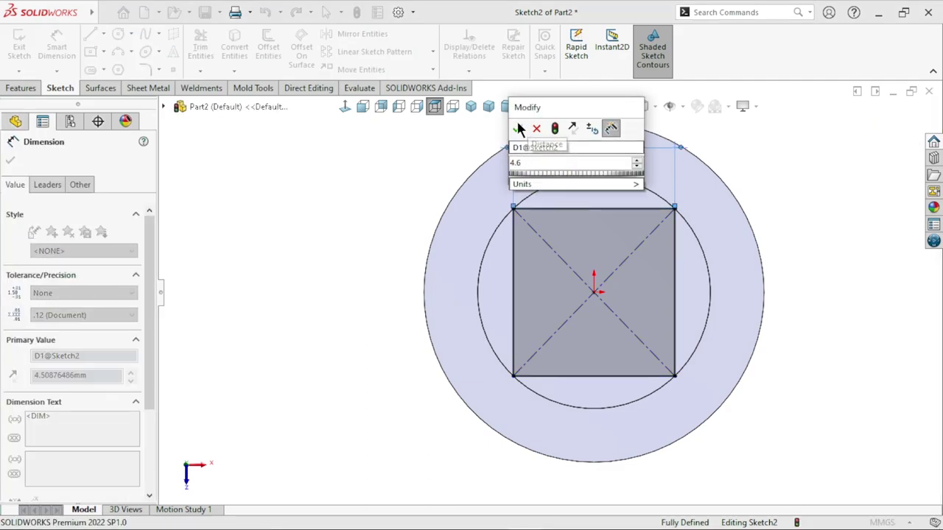
{"action": "left_click", "coordinate": [519, 128]}
{"action": "key", "text": "Escape"}
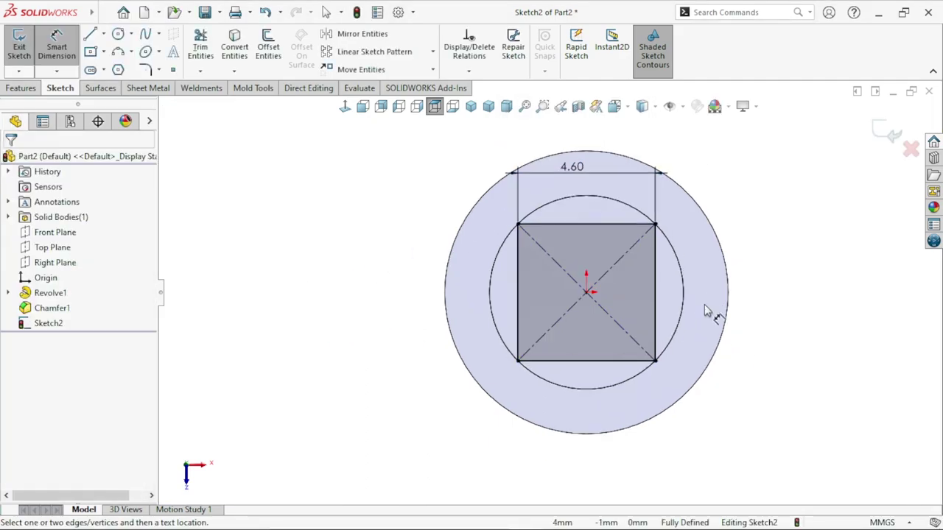
{"action": "left_click", "coordinate": [10, 91]}
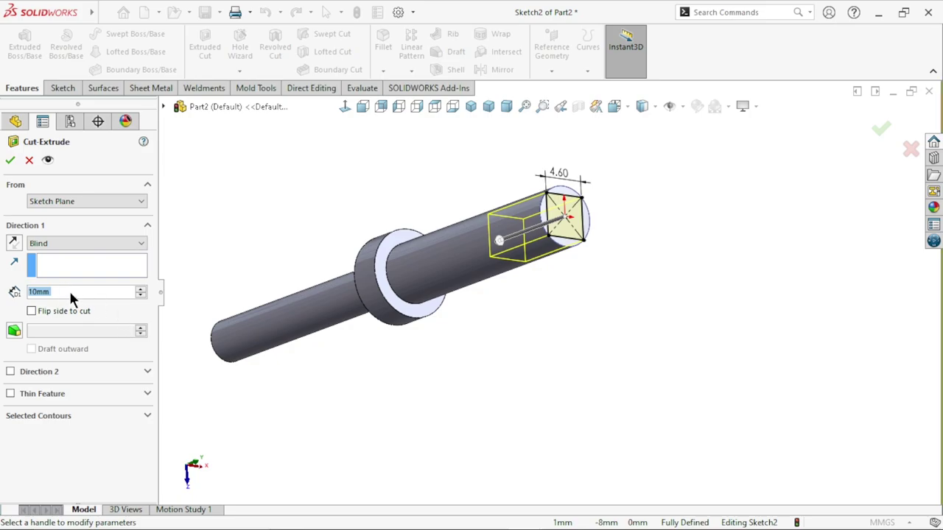
Cut-extrude 3 mm deep with Flip side to cut, leaving a square stub.
{"action": "type", "text": "10mm"}
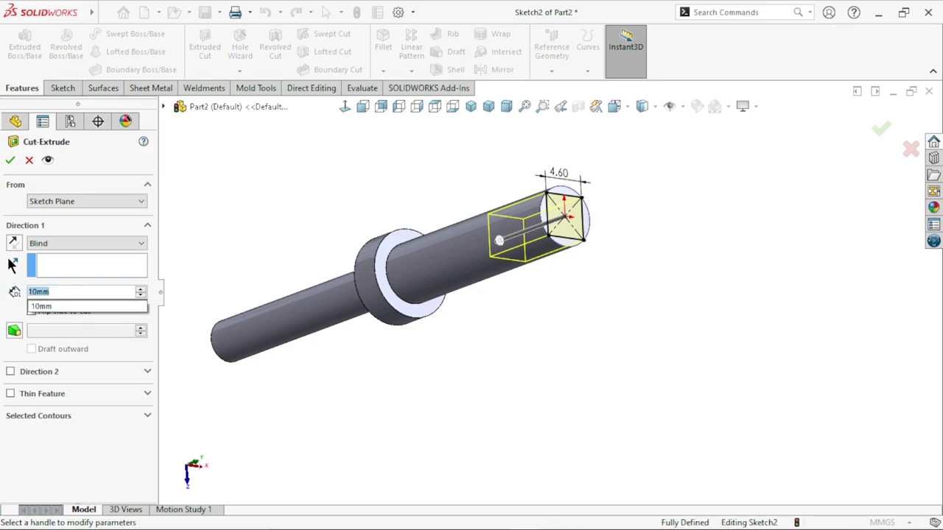
{"action": "type", "text": "3"}
{"action": "key", "text": "Return"}
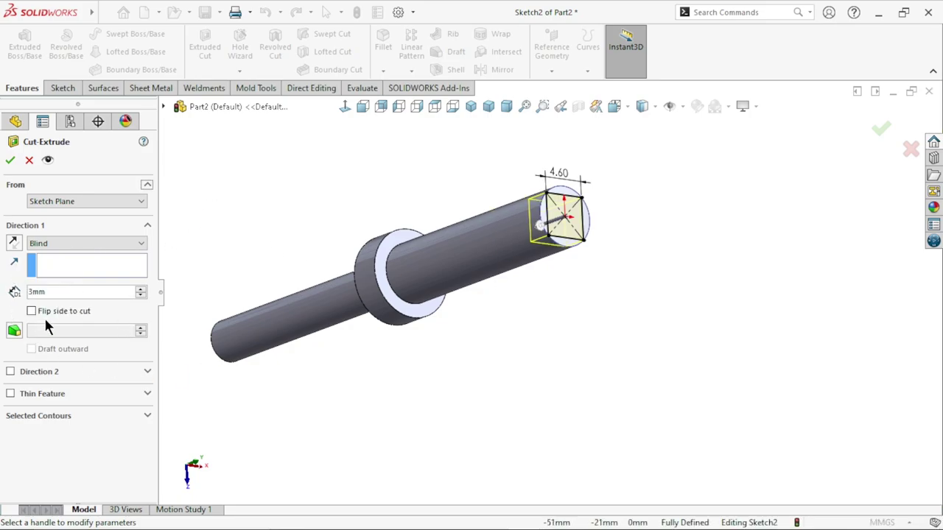
{"action": "left_click", "coordinate": [30, 311]}
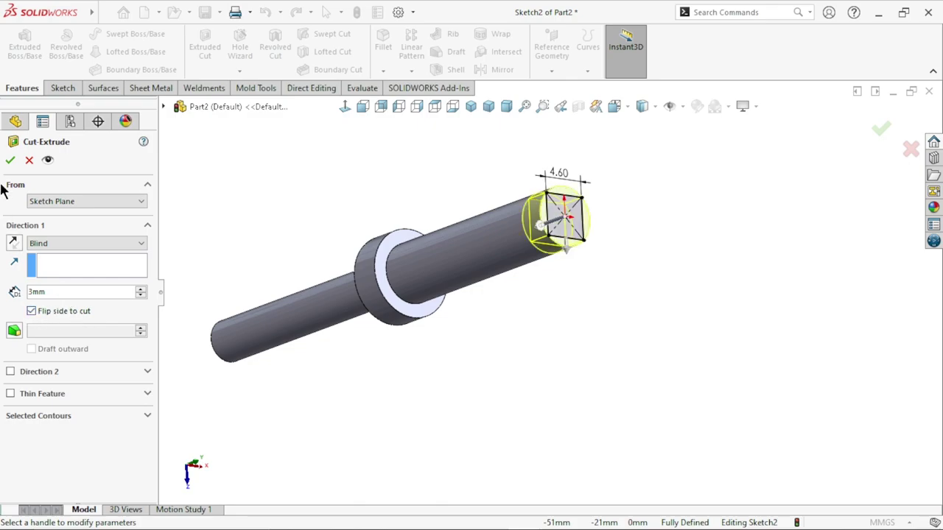
{"action": "left_click", "coordinate": [11, 160]}
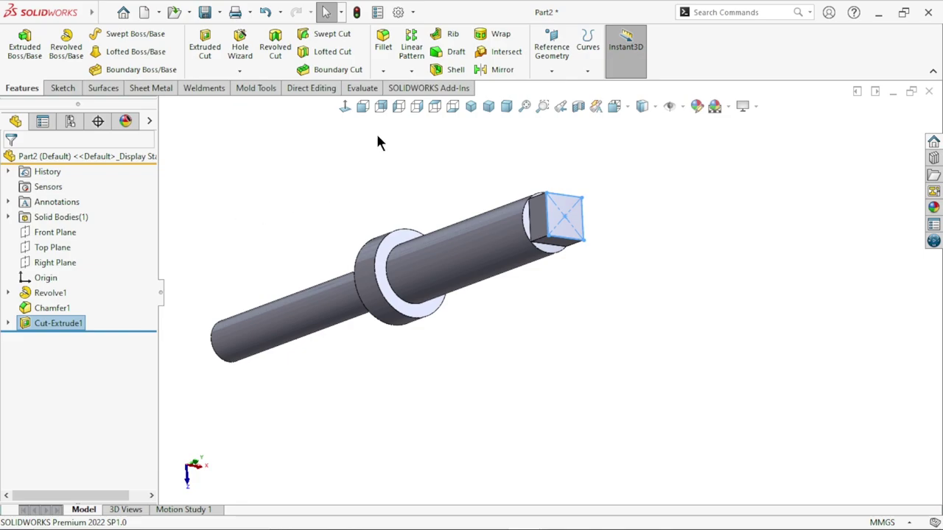
Set up a Hole Wizard ANSI Metric M3x0.5 tapped hole, 6 mm blind.
{"action": "left_click", "coordinate": [242, 66]}
{"action": "left_click", "coordinate": [240, 48]}
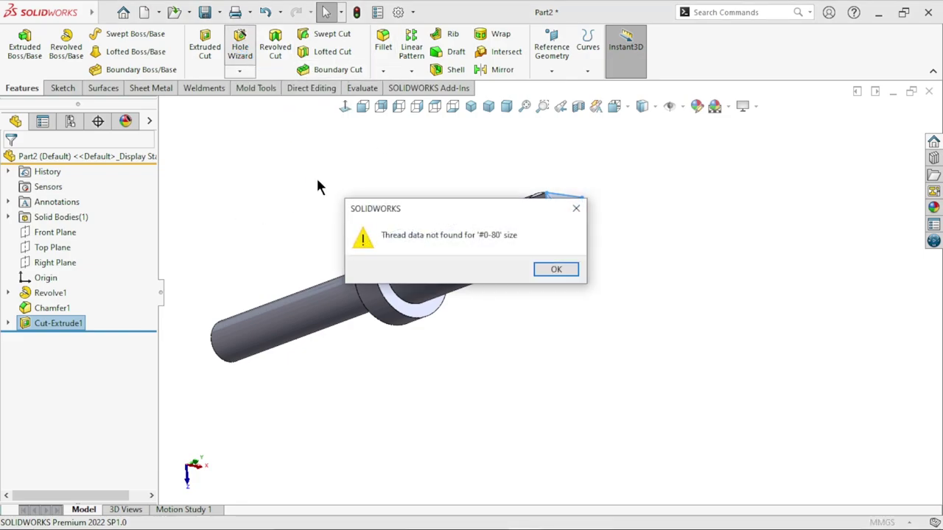
{"action": "left_click", "coordinate": [561, 270]}
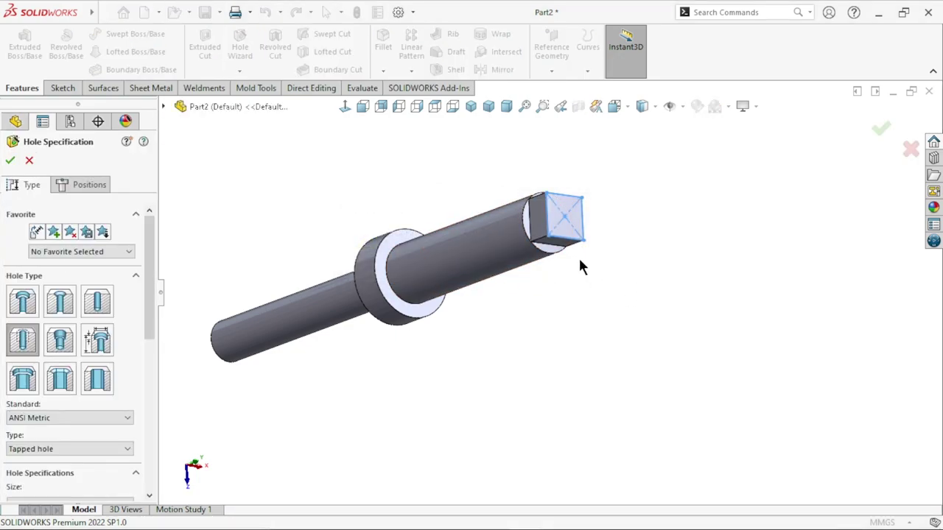
{"action": "scroll", "coordinate": [581, 265], "scroll_direction": "down", "scroll_amount": 2}
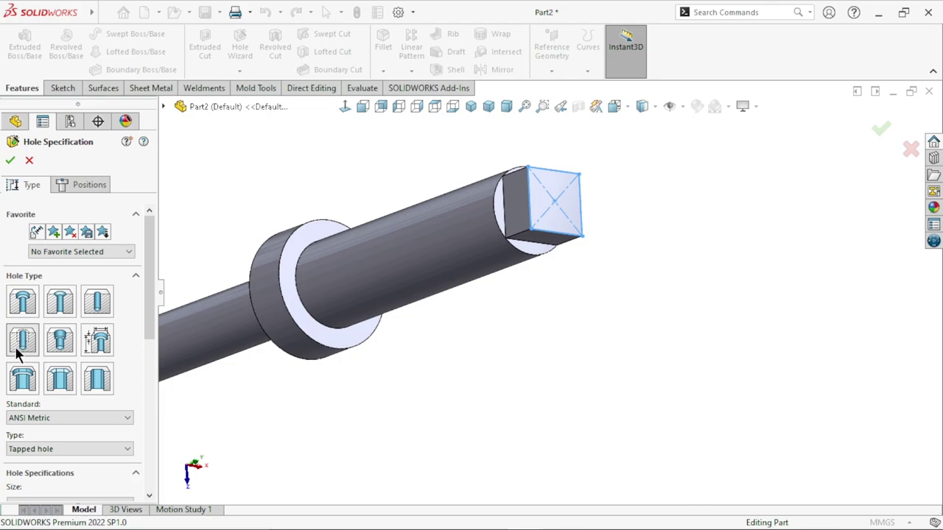
{"action": "left_click_drag", "start_coordinate": [150, 293], "coordinate": [150, 346]}
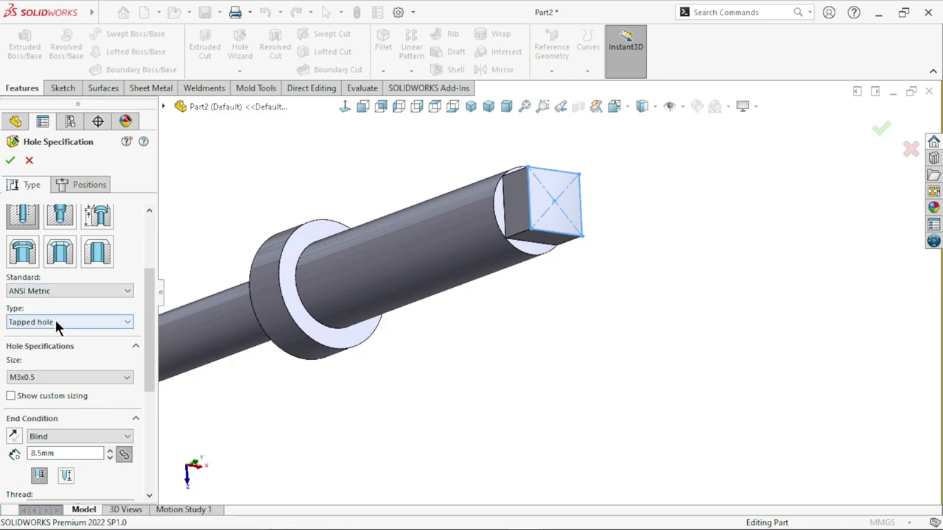
{"action": "left_click", "coordinate": [56, 377]}
{"action": "left_click", "coordinate": [56, 377]}
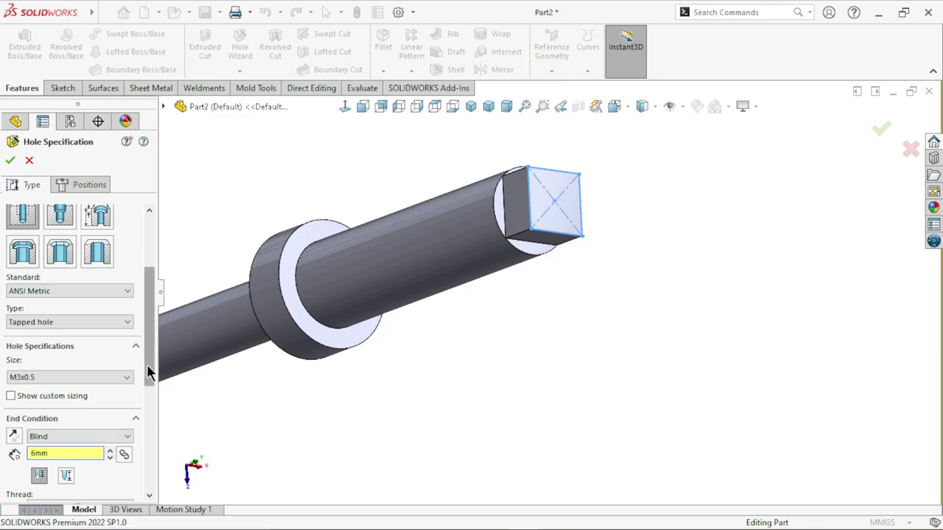
{"action": "scroll", "coordinate": [147, 372], "scroll_direction": "down", "scroll_amount": 3}
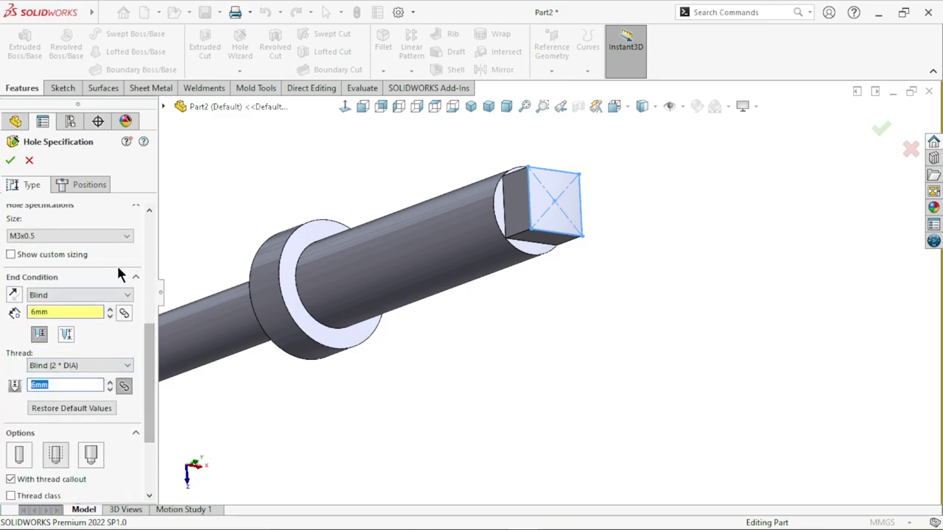
{"action": "left_click", "coordinate": [91, 184]}
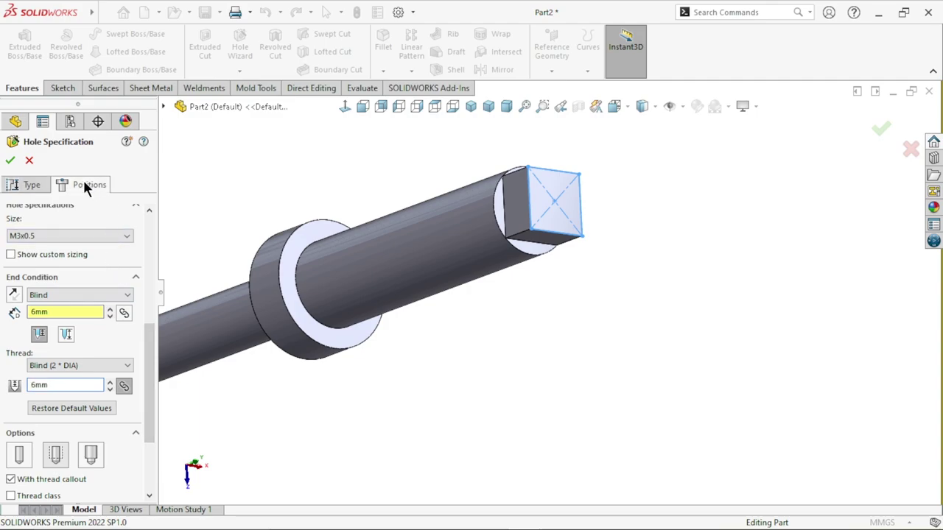
Place the M3x0.5 tapped hole at the square end face's centre and inspect it.
{"action": "left_click", "coordinate": [551, 197]}
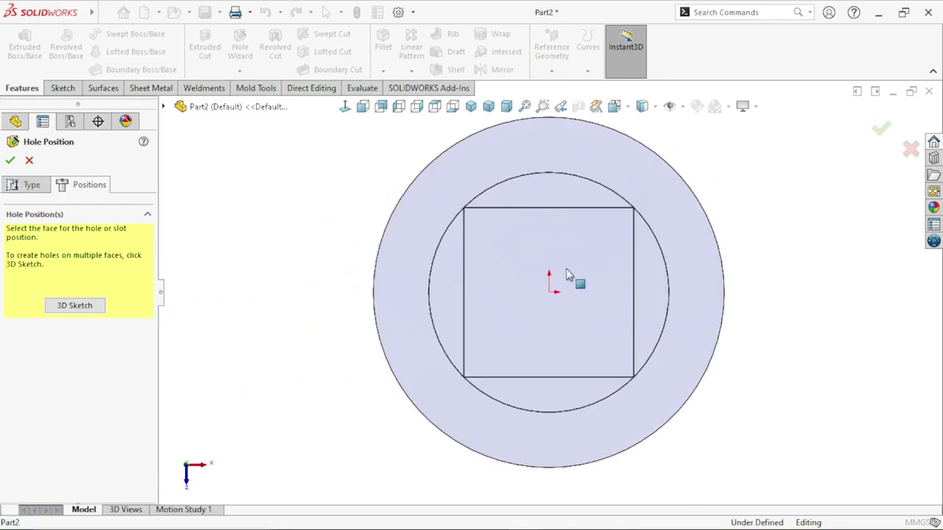
{"action": "left_click", "coordinate": [548, 293]}
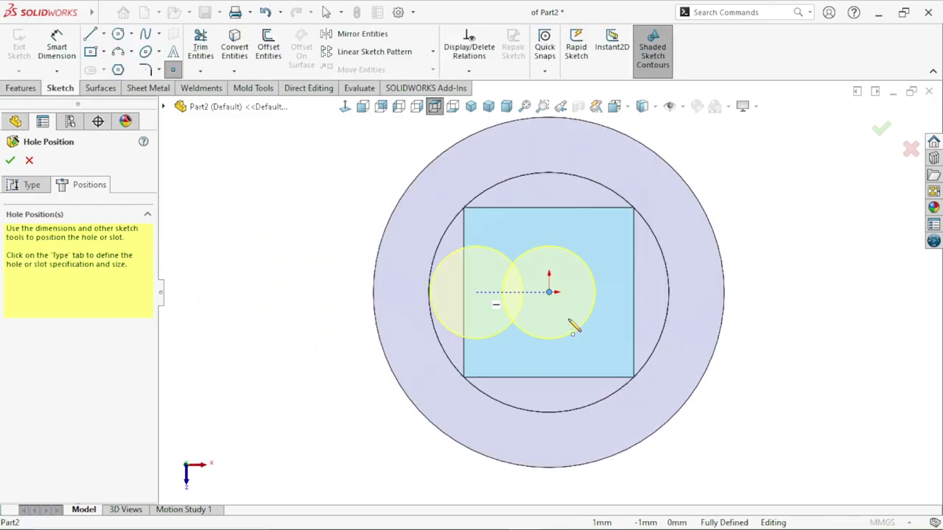
{"action": "left_click", "coordinate": [11, 162]}
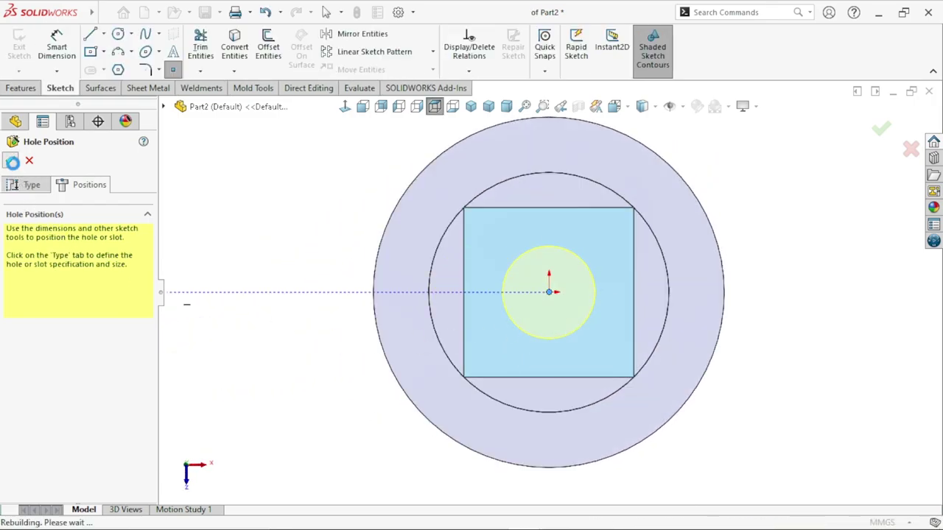
{"action": "middle_click_drag", "start_coordinate": [271, 296], "coordinate": [299, 317]}
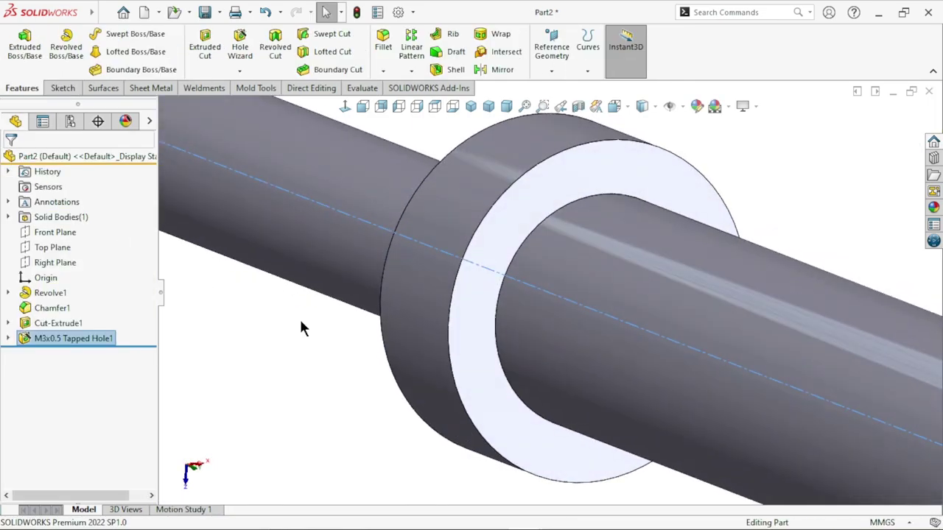
{"action": "scroll", "coordinate": [773, 367], "scroll_direction": "up", "scroll_amount": 3}
{"action": "scroll", "coordinate": [778, 360], "scroll_direction": "down", "scroll_amount": 3}
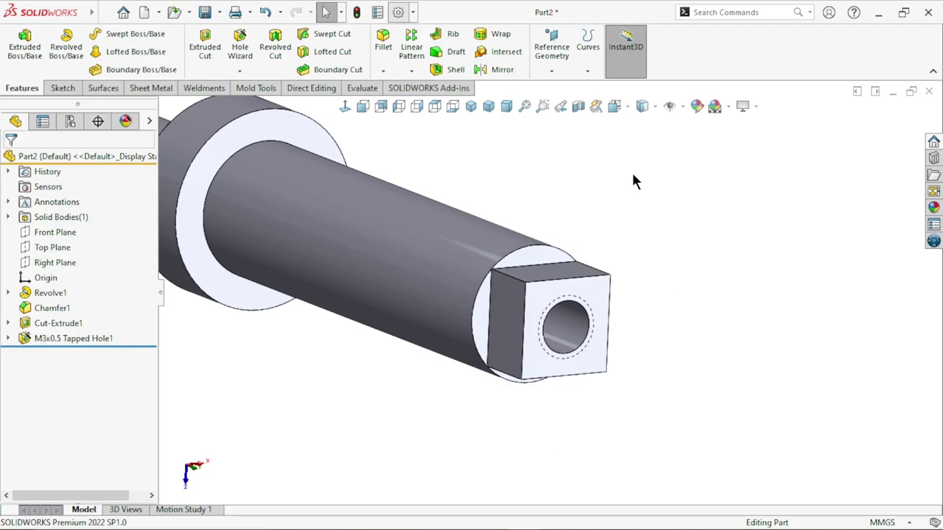
Turn on Shaded cosmetic threads in the Document Properties > Detailing options.
{"action": "key", "text": "alt+t"}
{"action": "key", "text": "o"}
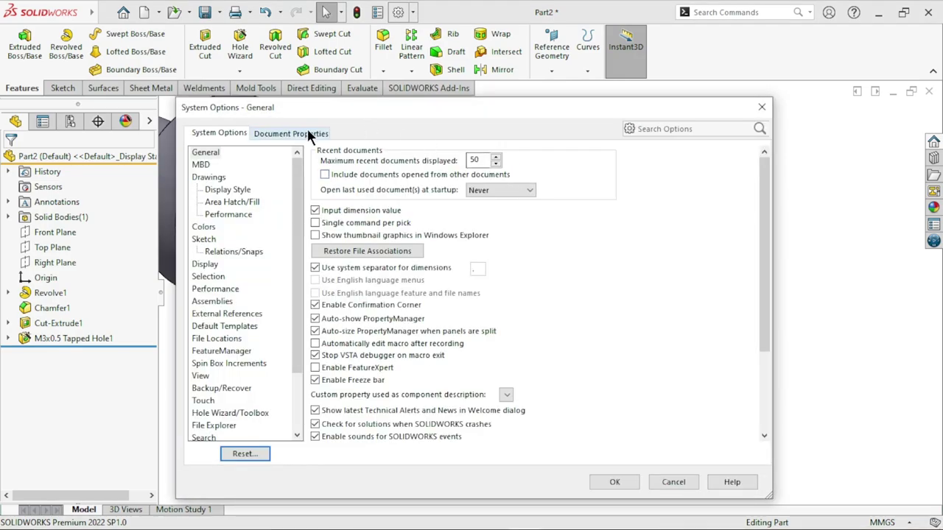
{"action": "left_click", "coordinate": [304, 134]}
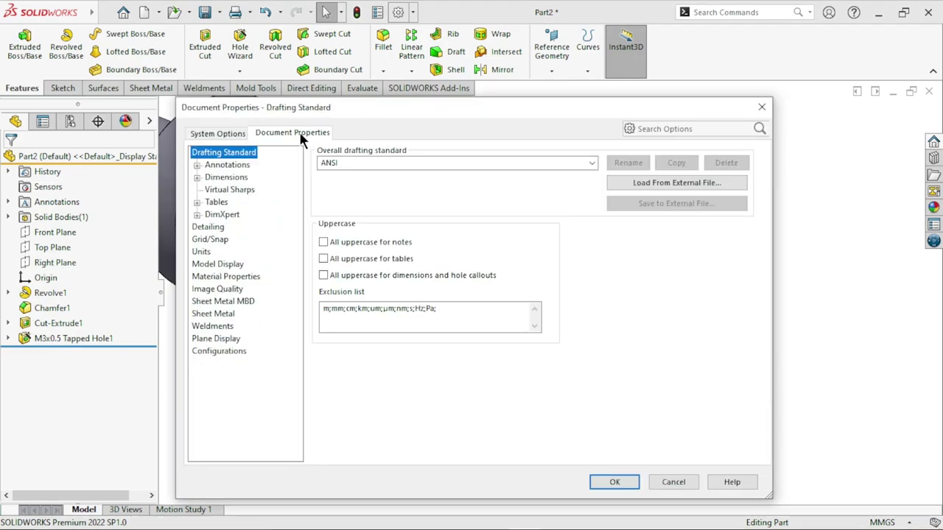
{"action": "left_click", "coordinate": [209, 227]}
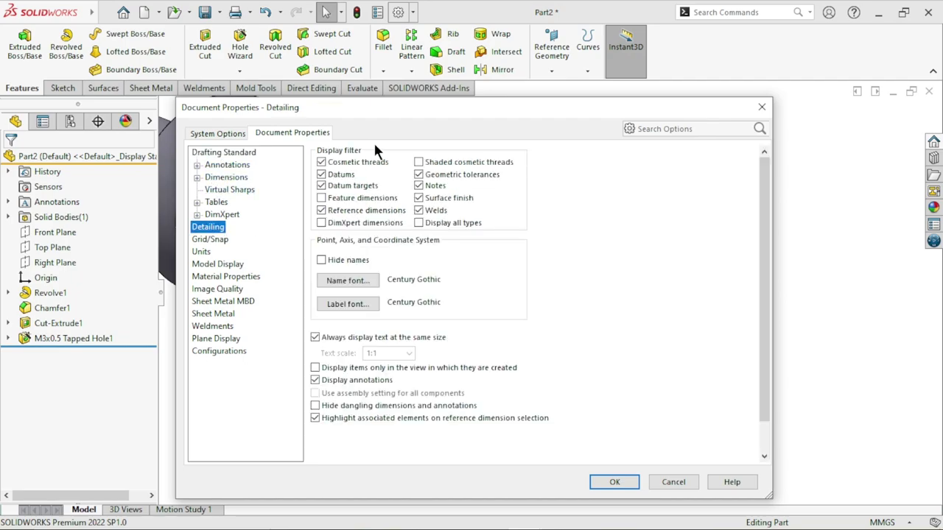
{"action": "left_click", "coordinate": [613, 483]}
Start a Thread feature on the collar's circular edge, previewing a 10 mm Metric Die M10x1.5 thread.
{"action": "scroll", "coordinate": [570, 404], "scroll_direction": "up", "scroll_amount": 5}
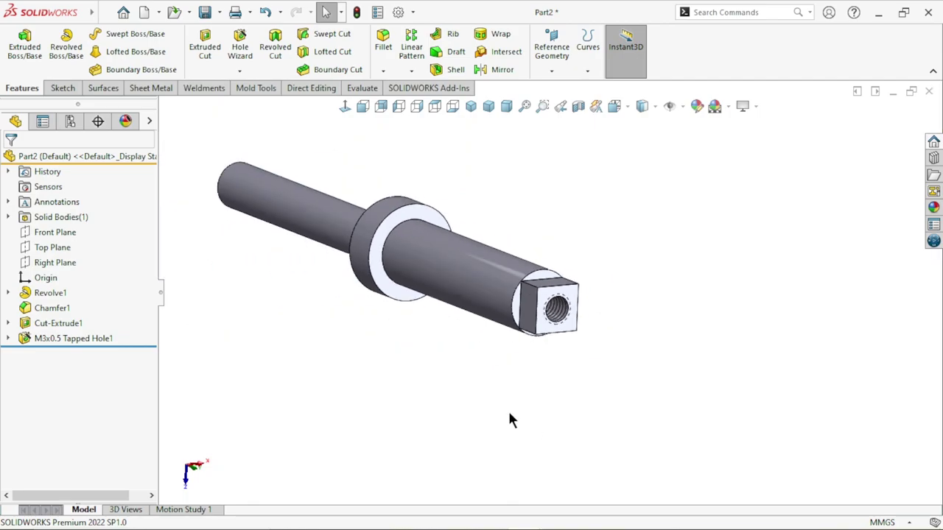
{"action": "middle_click_drag", "start_coordinate": [456, 284], "coordinate": [516, 378]}
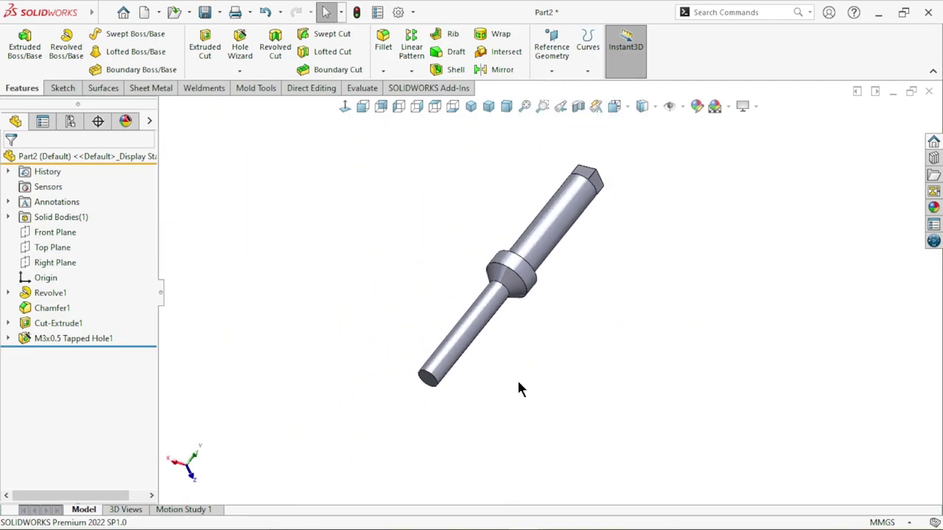
{"action": "scroll", "coordinate": [577, 265], "scroll_direction": "down", "scroll_amount": 3}
{"action": "scroll", "coordinate": [476, 371], "scroll_direction": "down", "scroll_amount": 2}
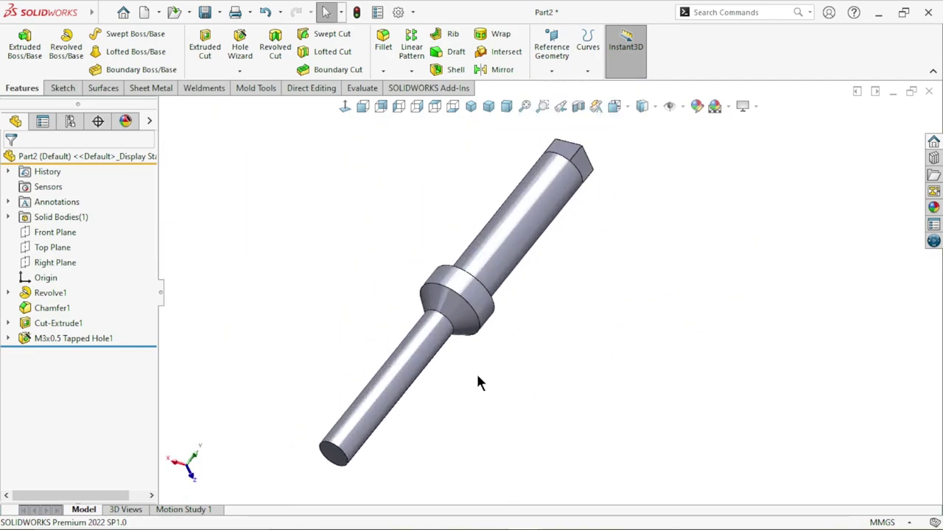
{"action": "left_click", "coordinate": [251, 71]}
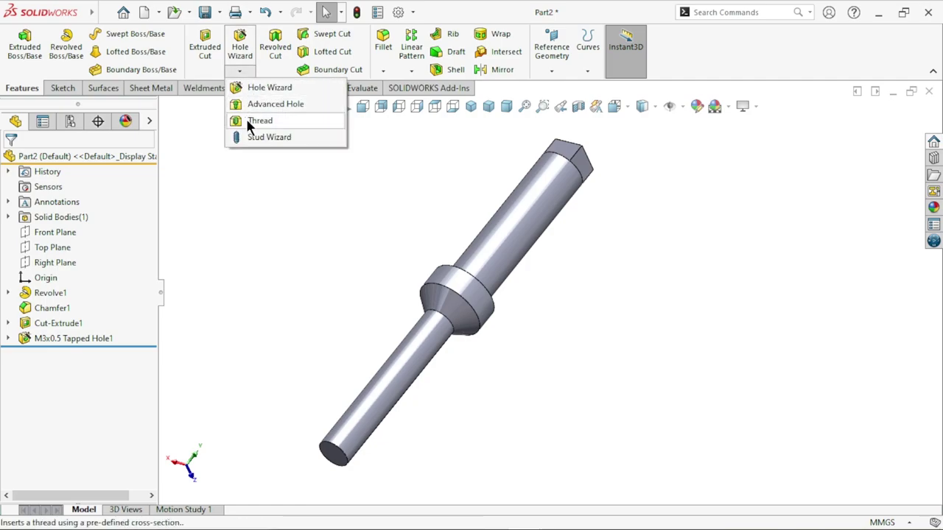
{"action": "left_click", "coordinate": [249, 124]}
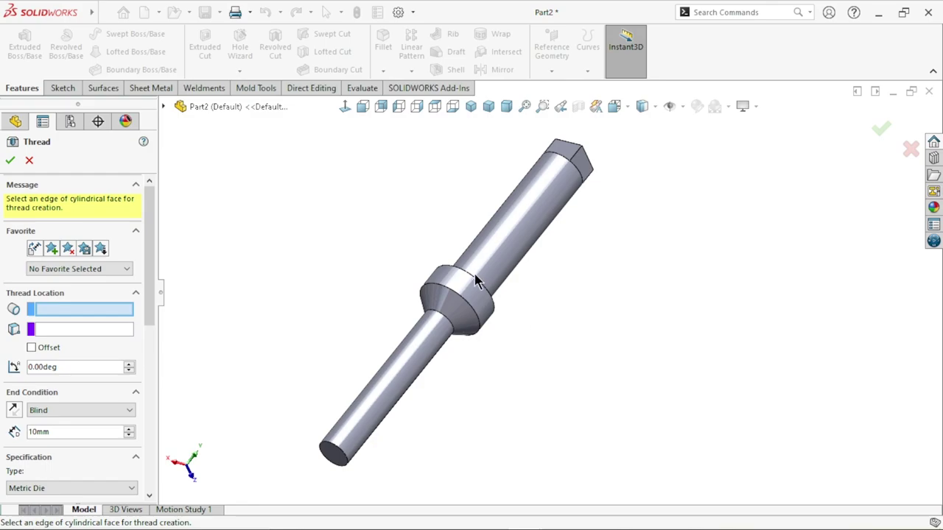
{"action": "middle_click_drag", "start_coordinate": [543, 326], "coordinate": [484, 389]}
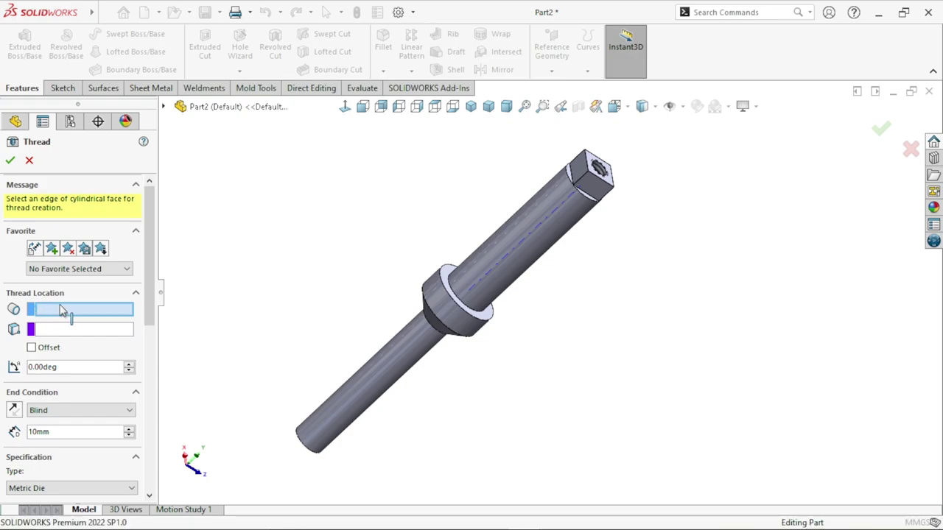
{"action": "left_click", "coordinate": [449, 296]}
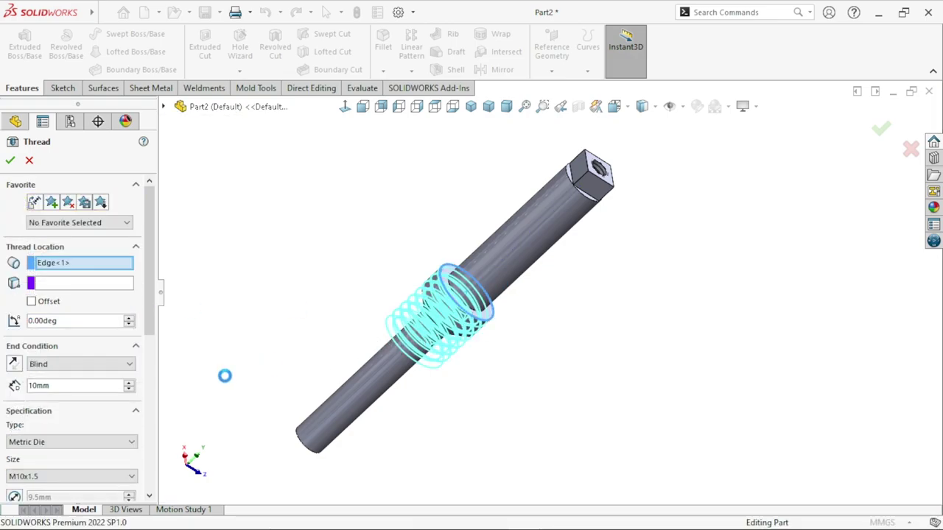
Set the thread length to 4 mm and the thread size to M10x1.0.
{"action": "left_click", "coordinate": [64, 385]}
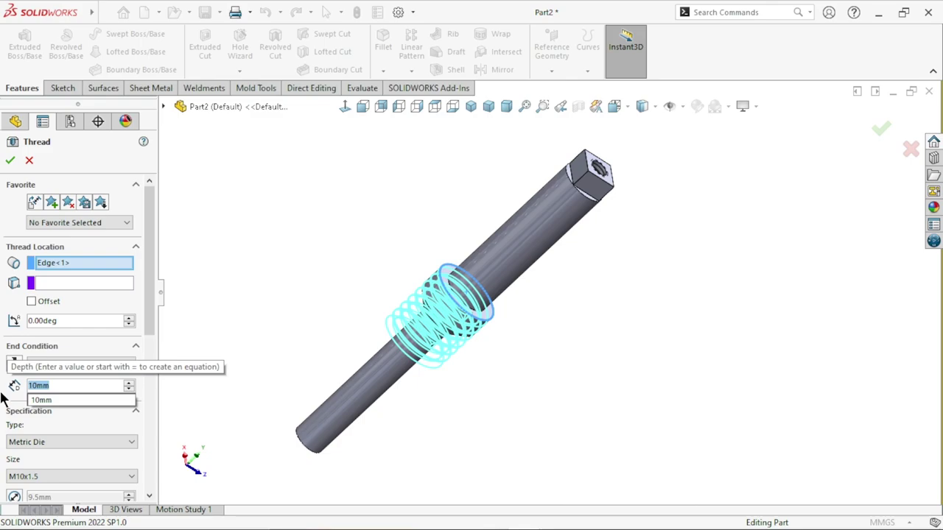
{"action": "type", "text": "4"}
{"action": "key", "text": "Return"}
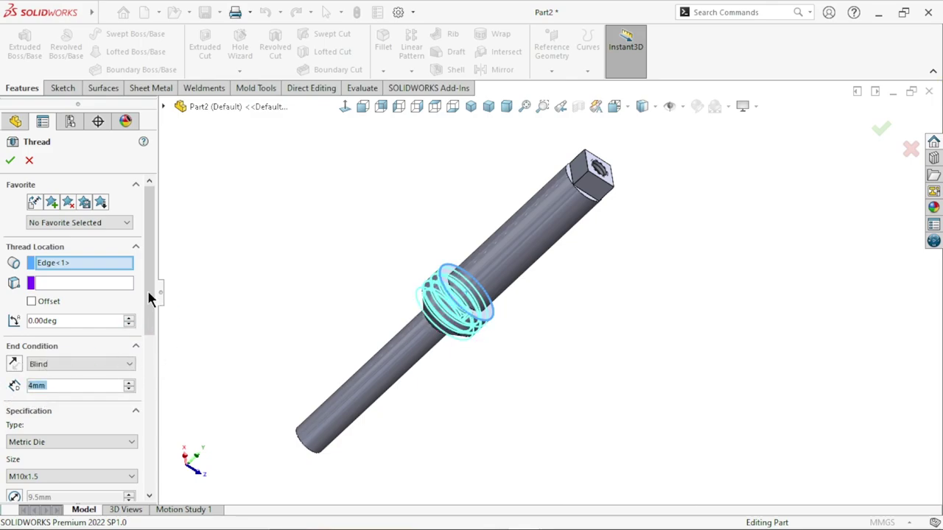
{"action": "scroll", "coordinate": [147, 290], "scroll_direction": "down", "scroll_amount": 5}
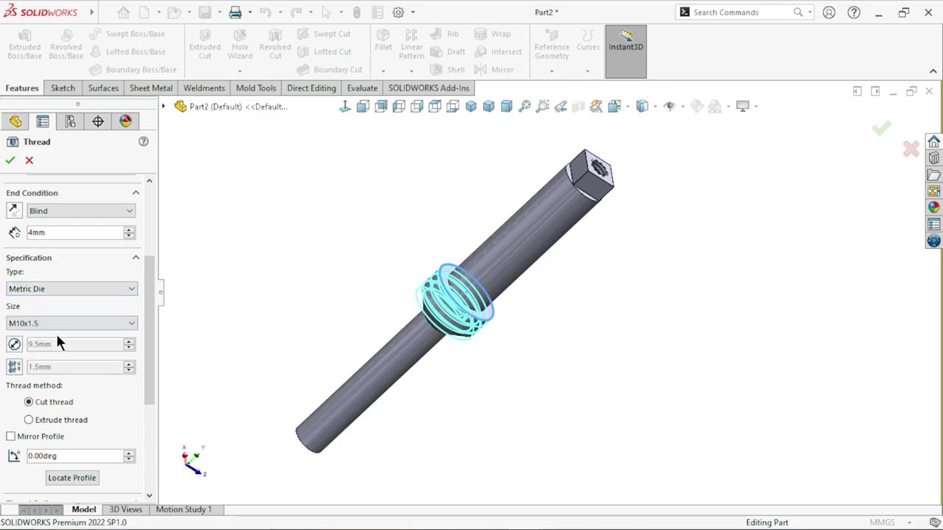
{"action": "left_click", "coordinate": [59, 324]}
{"action": "scroll", "coordinate": [46, 148], "scroll_direction": "up", "scroll_amount": 1}
{"action": "scroll", "coordinate": [42, 121], "scroll_direction": "up", "scroll_amount": 1}
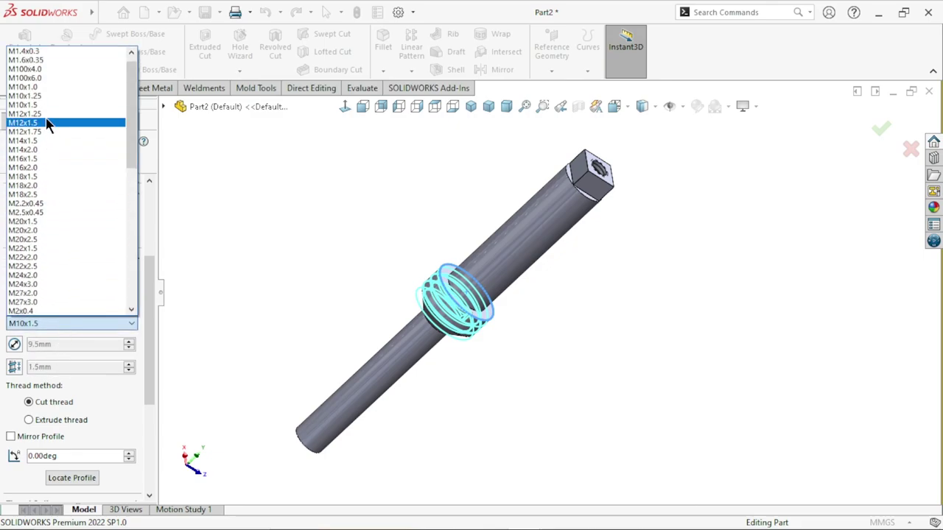
{"action": "left_click", "coordinate": [30, 86]}
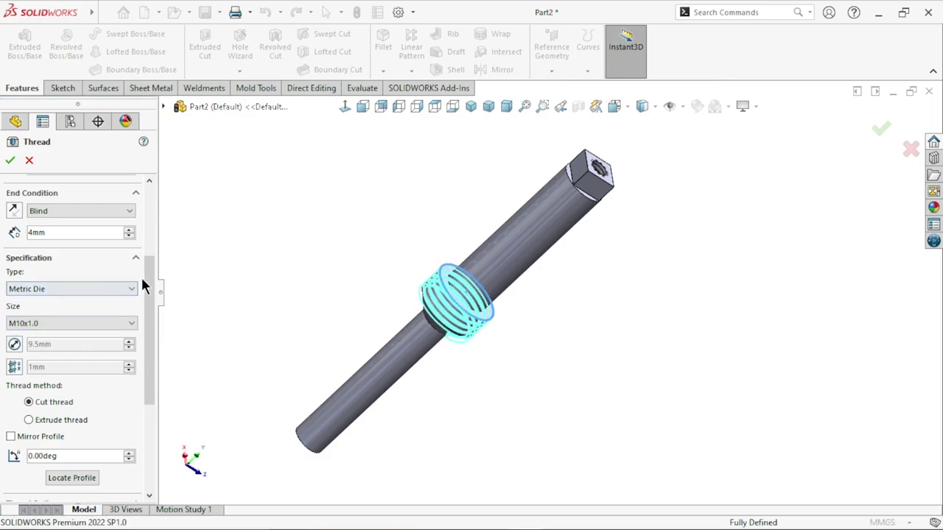
Offset the thread 2 mm from the edge, reverse the offset, and maintain thread length.
{"action": "left_click_drag", "start_coordinate": [150, 282], "coordinate": [151, 240]}
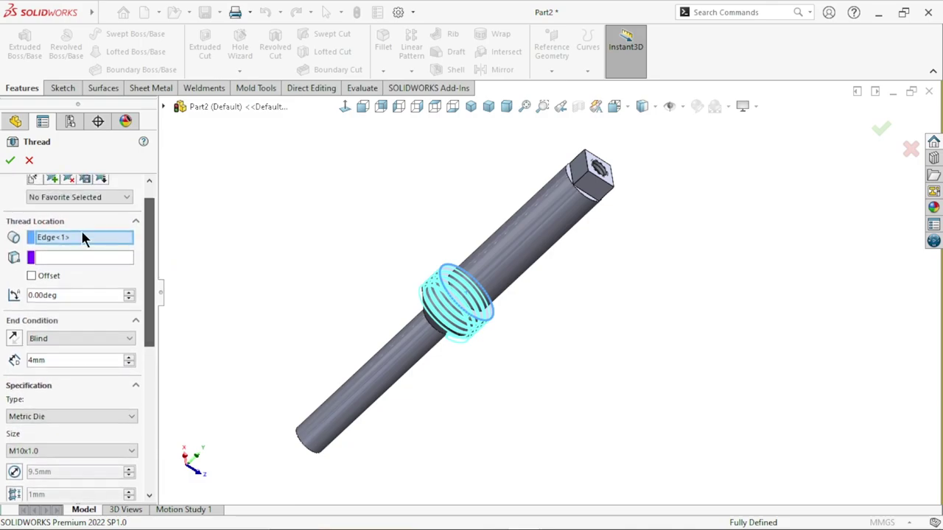
{"action": "left_click", "coordinate": [31, 275]}
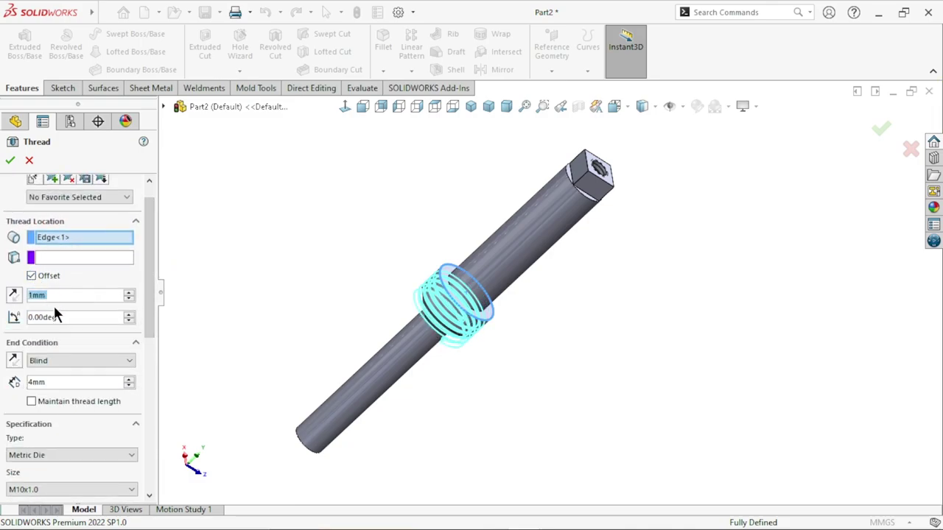
{"action": "type", "text": "2"}
{"action": "key", "text": "Return"}
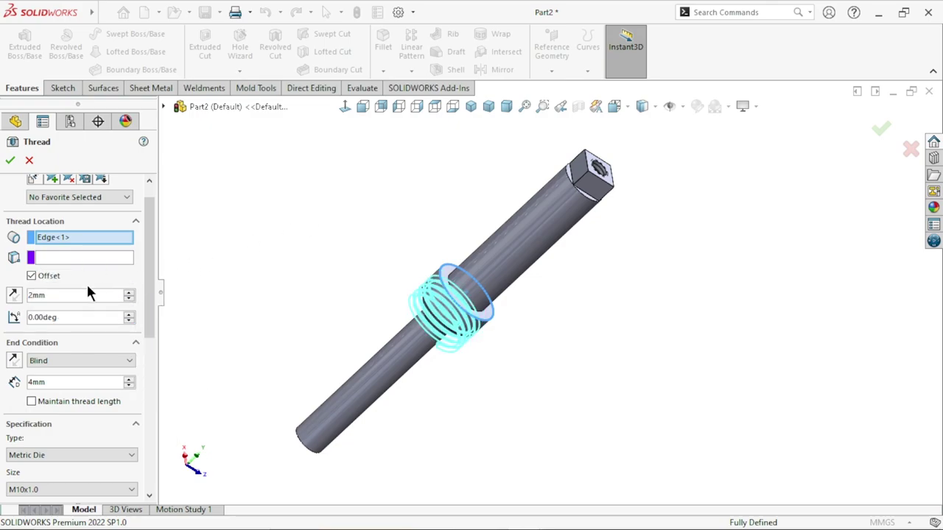
{"action": "left_click", "coordinate": [15, 295]}
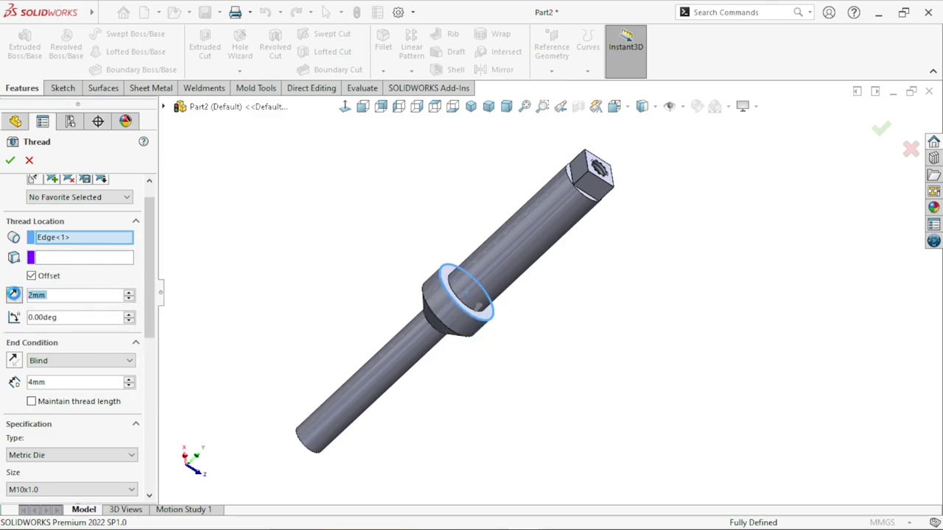
{"action": "left_click", "coordinate": [32, 401]}
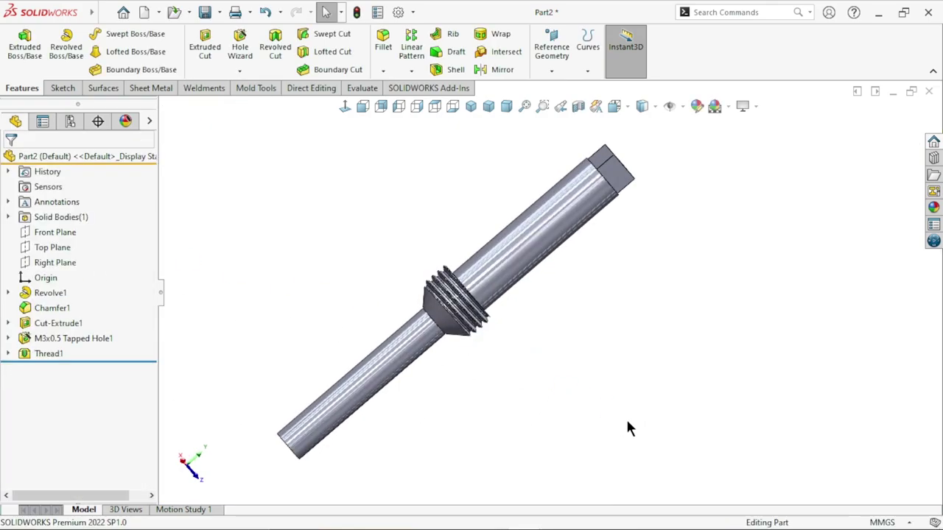
Chamfer the circular edge at the shaft's thin end 0.5 mm at 45°.
{"action": "scroll", "coordinate": [573, 324], "scroll_direction": "up", "scroll_amount": 3}
{"action": "mouse_move", "coordinate": [573, 325]}
{"action": "middle_mouse_down"}
{"action": "mouse_move", "coordinate": [471, 361]}
{"action": "mouse_move", "coordinate": [474, 383]}
{"action": "mouse_move", "coordinate": [508, 328]}
{"action": "mouse_move", "coordinate": [477, 313]}
{"action": "middle_mouse_up"}
{"action": "left_click", "coordinate": [383, 71]}
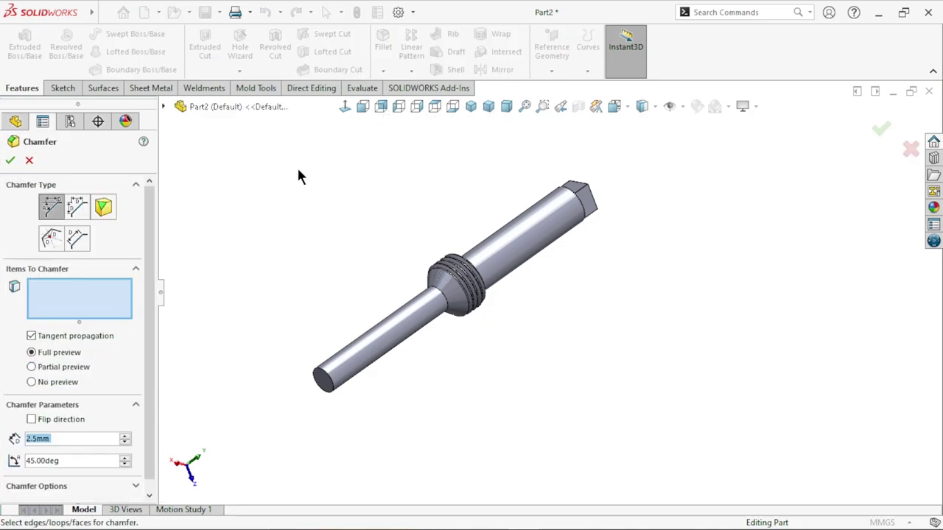
{"action": "type", "text": "0.5"}
{"action": "key", "text": "Return"}
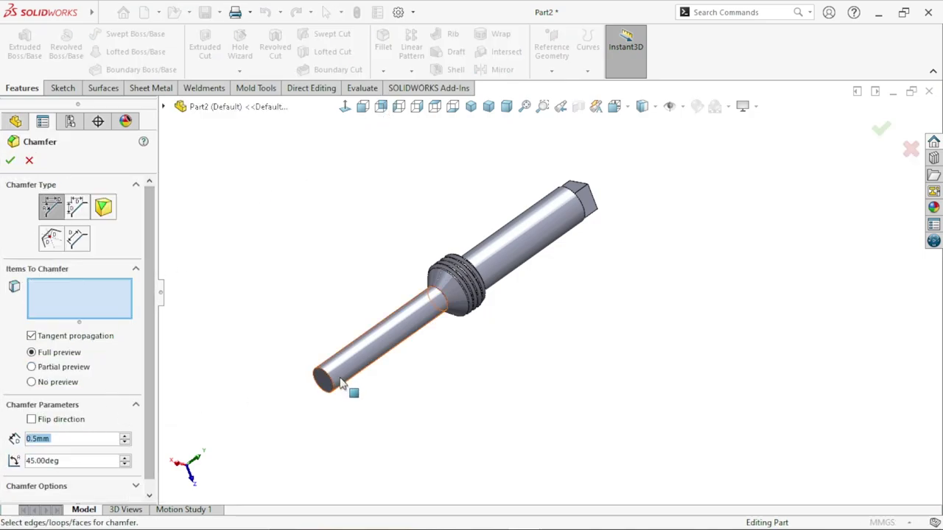
{"action": "left_click", "coordinate": [318, 379]}
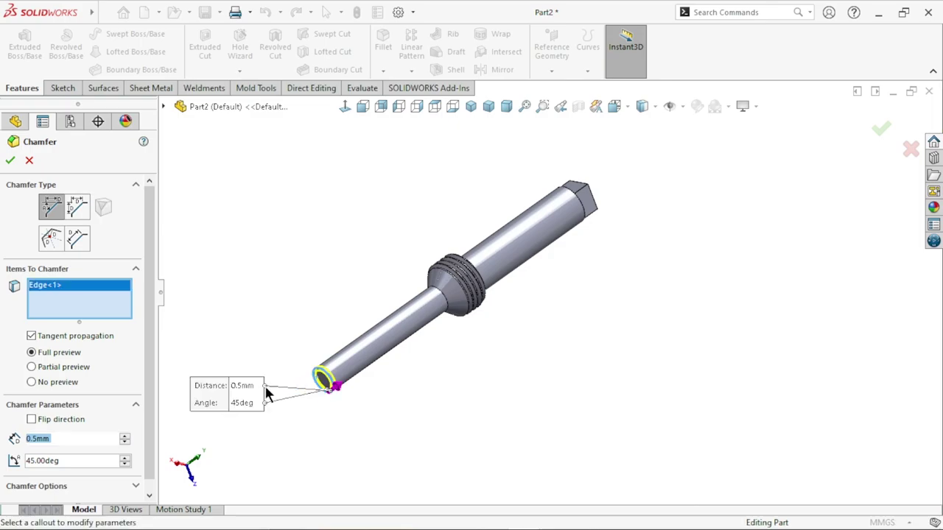
{"action": "left_click", "coordinate": [10, 160]}
{"action": "mouse_move", "coordinate": [516, 357]}
{"action": "middle_mouse_down"}
{"action": "mouse_move", "coordinate": [367, 439]}
{"action": "mouse_move", "coordinate": [383, 369]}
{"action": "mouse_move", "coordinate": [582, 302]}
{"action": "mouse_move", "coordinate": [776, 269]}
{"action": "middle_mouse_up"}
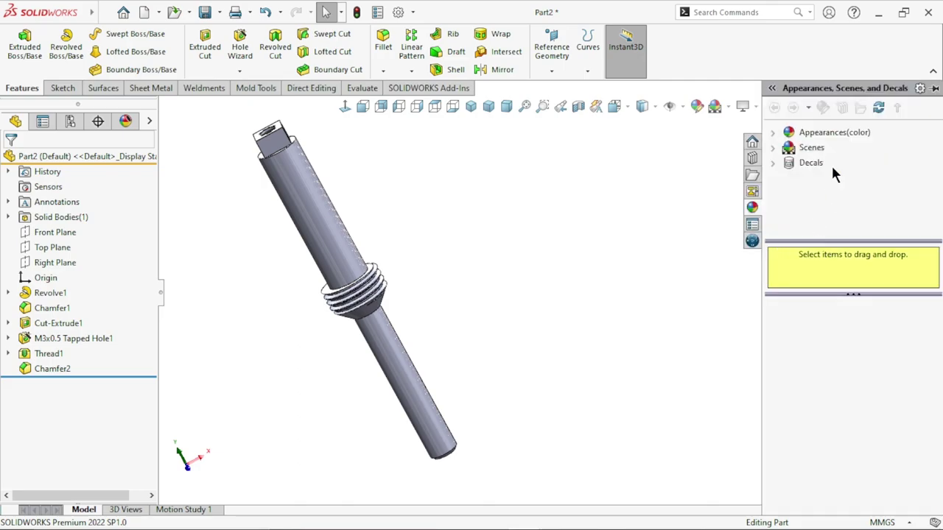
Apply the polished brass swatch from the Metal > Brass appearances to the part.
{"action": "left_click", "coordinate": [815, 135]}
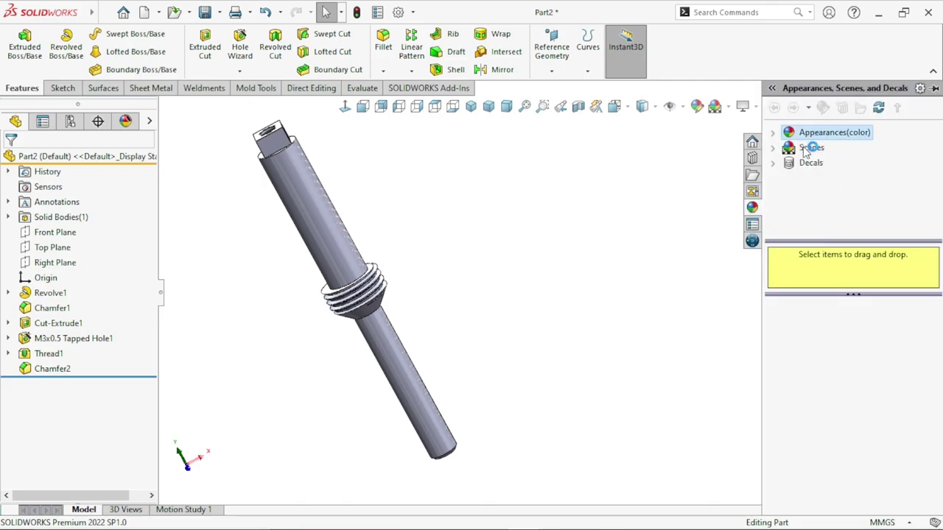
{"action": "left_click", "coordinate": [818, 166]}
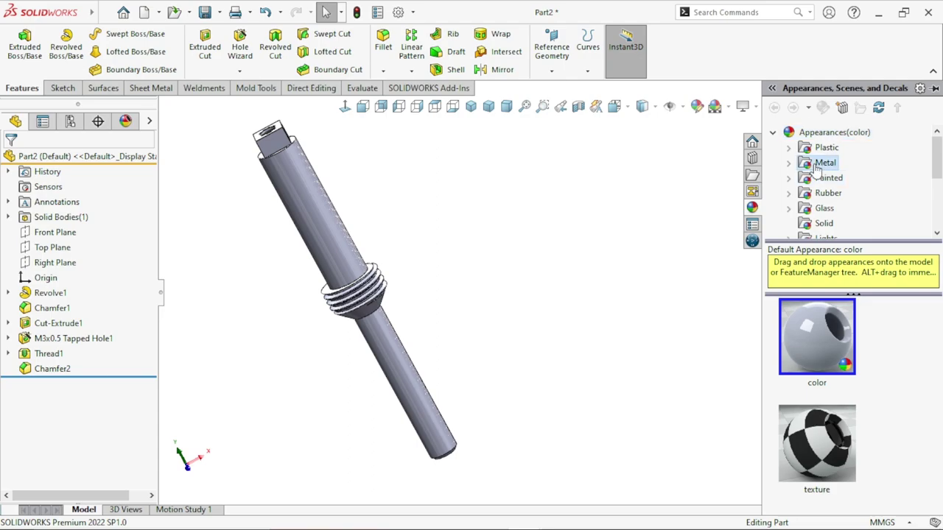
{"action": "left_click_drag", "start_coordinate": [935, 168], "coordinate": [939, 160]}
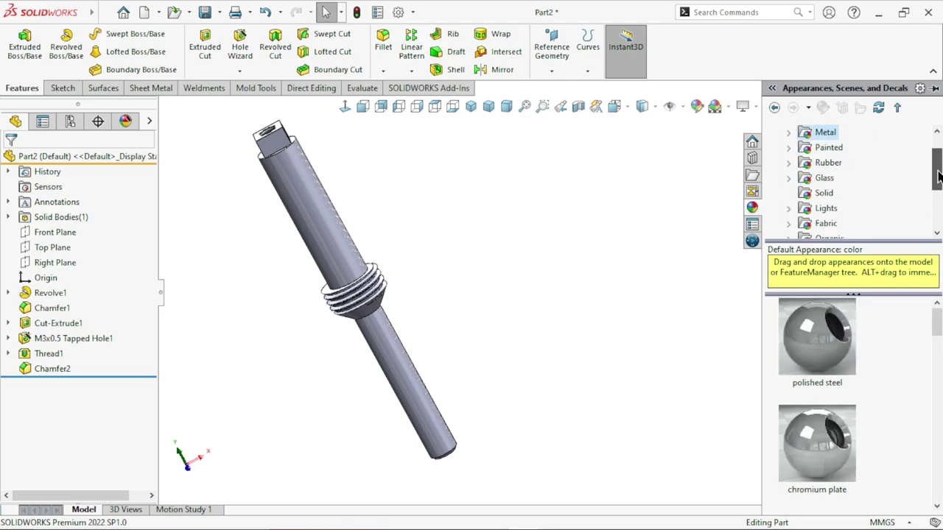
{"action": "double_click", "coordinate": [813, 165]}
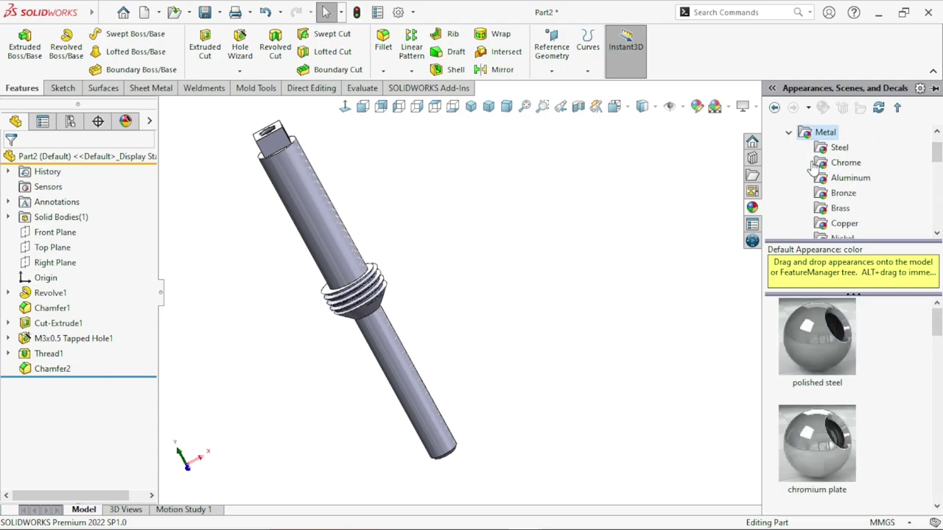
{"action": "left_click_drag", "start_coordinate": [940, 165], "coordinate": [938, 169]}
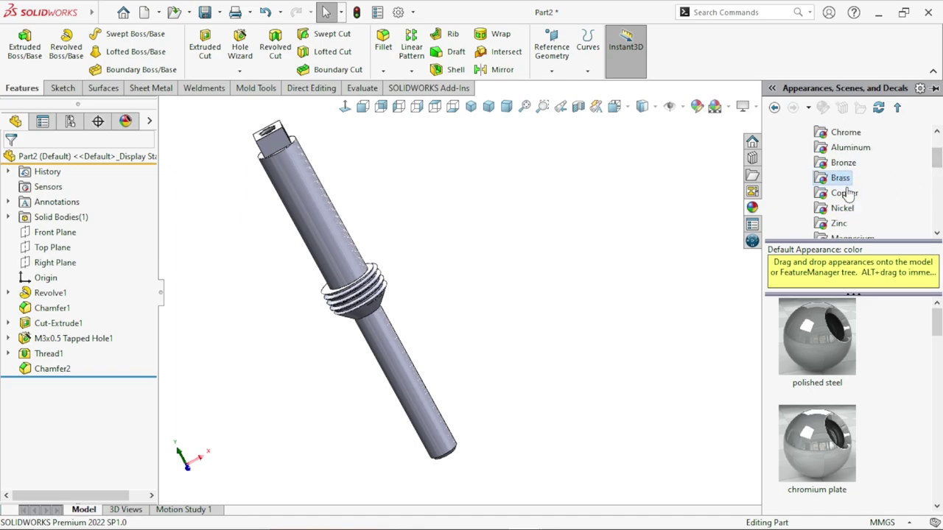
{"action": "left_click", "coordinate": [838, 343]}
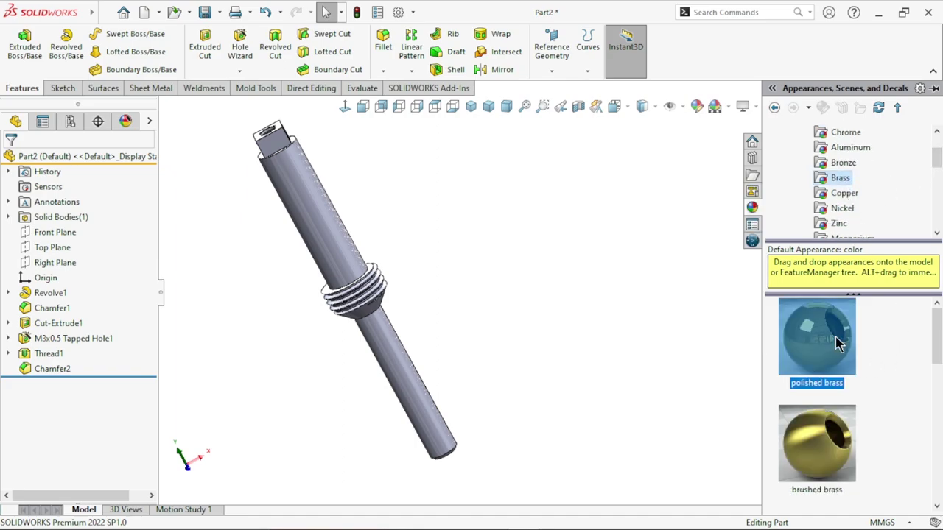
Snap the brass shaft to the isometric view, then tilt it to a diagonal view.
{"action": "mouse_move", "coordinate": [559, 290]}
{"action": "middle_mouse_down"}
{"action": "mouse_move", "coordinate": [398, 358]}
{"action": "mouse_move", "coordinate": [268, 237]}
{"action": "mouse_move", "coordinate": [473, 129]}
{"action": "middle_mouse_up"}
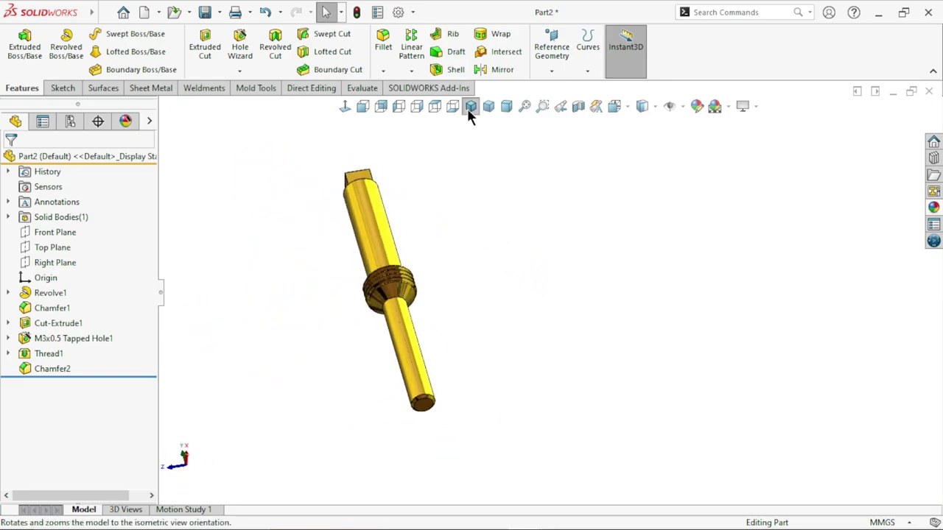
{"action": "left_click", "coordinate": [471, 106]}
{"action": "mouse_move", "coordinate": [697, 318]}
{"action": "middle_mouse_down"}
{"action": "mouse_move", "coordinate": [656, 300]}
{"action": "mouse_move", "coordinate": [458, 279]}
{"action": "middle_mouse_up"}
{"action": "scroll", "coordinate": [458, 278], "scroll_direction": "down", "scroll_amount": 2}
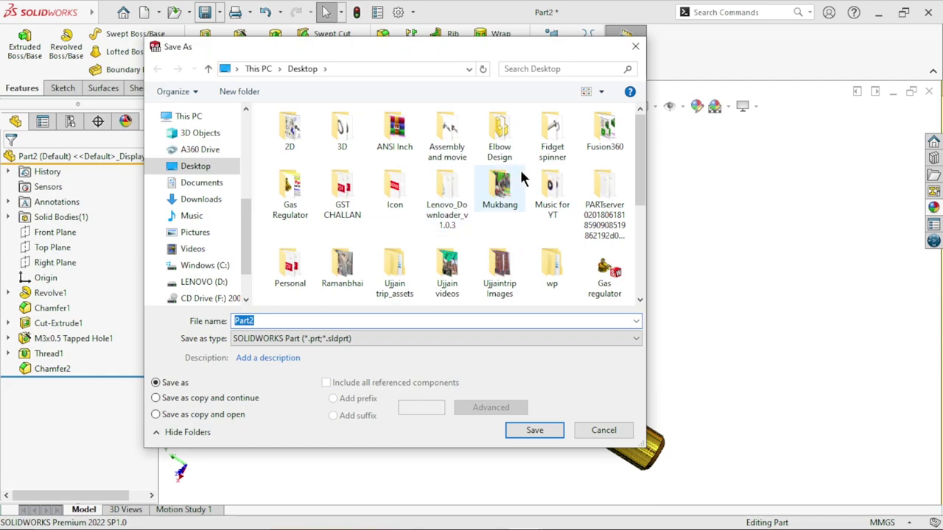
Open the Desktop's Gas Regulator folder and save the part there as Part2.
{"action": "left_click", "coordinate": [277, 218]}
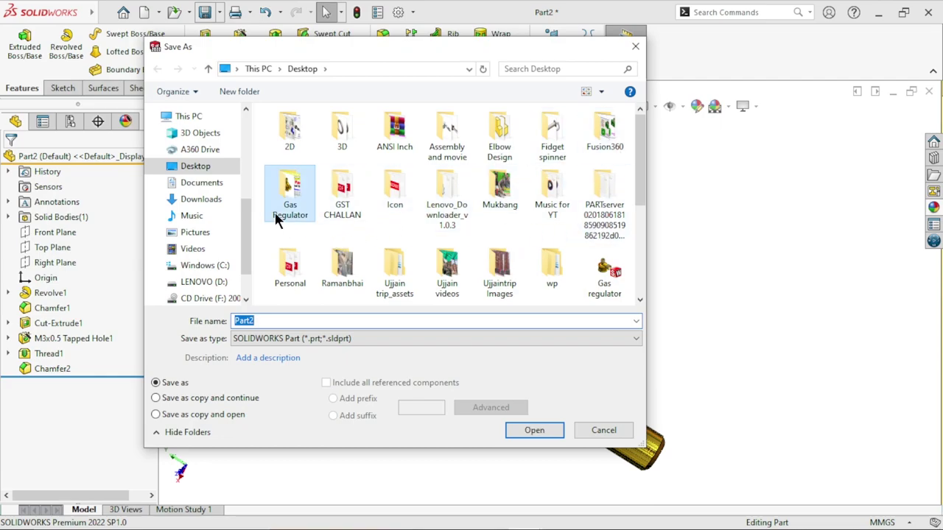
{"action": "double_click", "coordinate": [289, 221]}
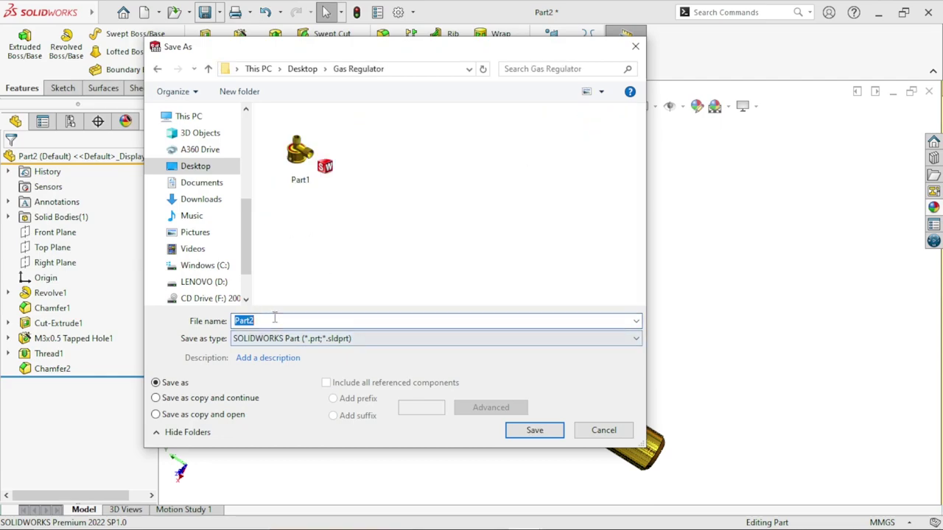
{"action": "left_click", "coordinate": [535, 435]}
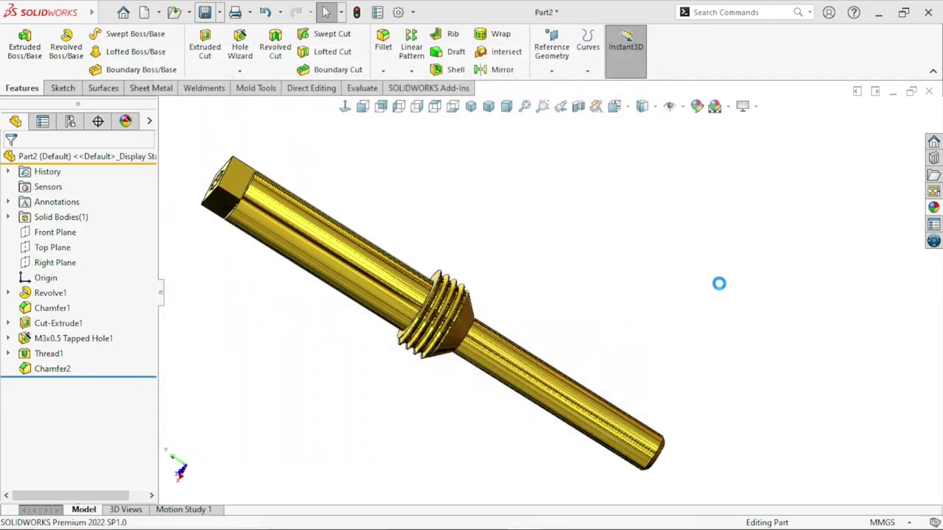
{"action": "scroll", "coordinate": [526, 307], "scroll_direction": "up", "scroll_amount": 3}
{"action": "scroll", "coordinate": [606, 286], "scroll_direction": "down", "scroll_amount": 3}
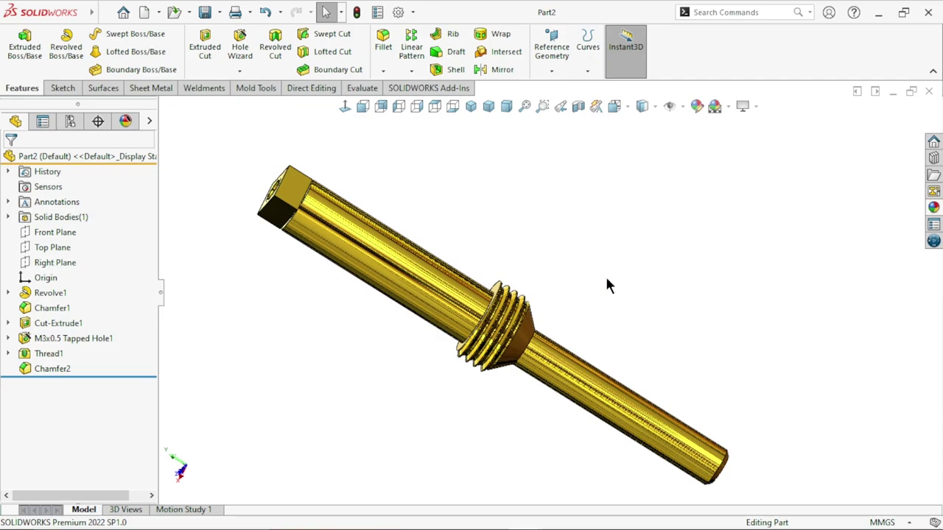
{"action": "mouse_move", "coordinate": [606, 286]}
{"action": "middle_mouse_down"}
{"action": "mouse_move", "coordinate": [564, 270]}
{"action": "mouse_move", "coordinate": [694, 204]}
{"action": "mouse_move", "coordinate": [717, 344]}
{"action": "mouse_move", "coordinate": [596, 361]}
{"action": "mouse_move", "coordinate": [475, 249]}
{"action": "mouse_move", "coordinate": [525, 219]}
{"action": "mouse_move", "coordinate": [705, 434]}
{"action": "mouse_move", "coordinate": [706, 295]}
{"action": "mouse_move", "coordinate": [653, 395]}
{"action": "mouse_move", "coordinate": [623, 360]}
{"action": "mouse_move", "coordinate": [627, 382]}
{"action": "mouse_move", "coordinate": [653, 349]}
{"action": "mouse_move", "coordinate": [557, 427]}
{"action": "mouse_move", "coordinate": [542, 332]}
{"action": "mouse_move", "coordinate": [599, 387]}
{"action": "mouse_move", "coordinate": [690, 343]}
{"action": "mouse_move", "coordinate": [572, 292]}
{"action": "mouse_move", "coordinate": [513, 408]}
{"action": "mouse_move", "coordinate": [489, 340]}
{"action": "middle_mouse_up"}
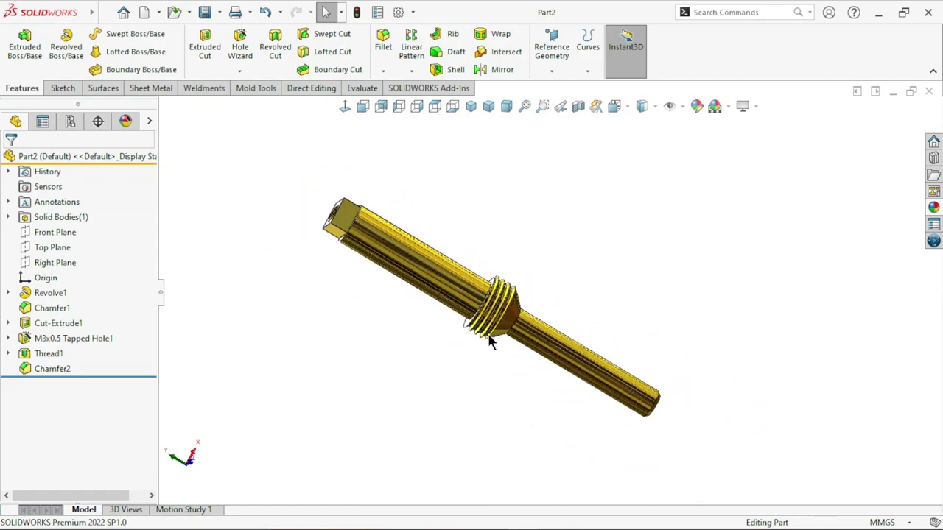